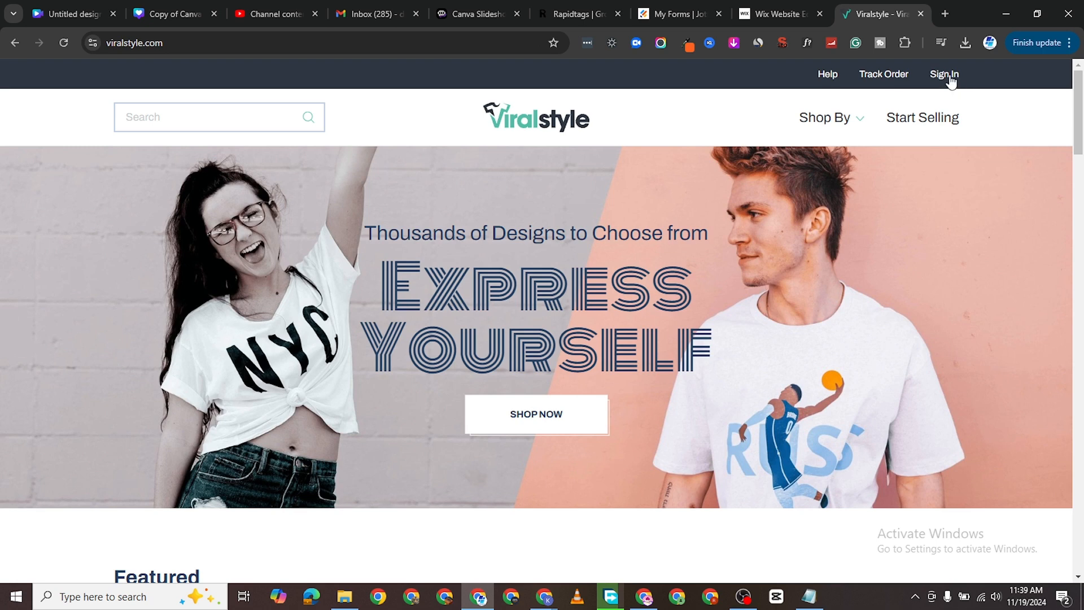
Go from the storefront via Sign In and Start Selling to Get Started in the campaign designer.
click(948, 80)
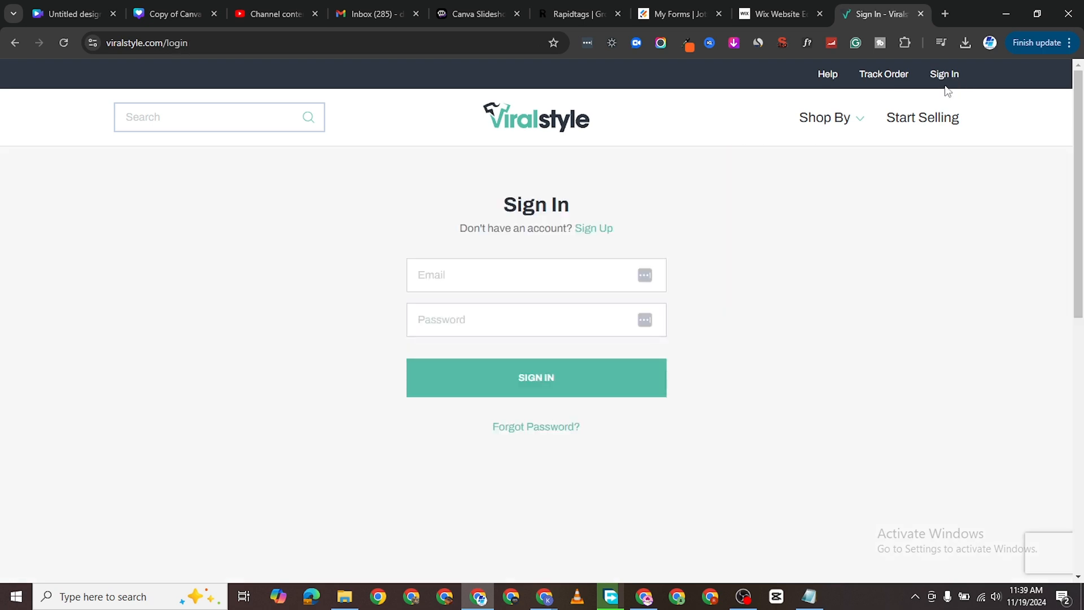
click(933, 124)
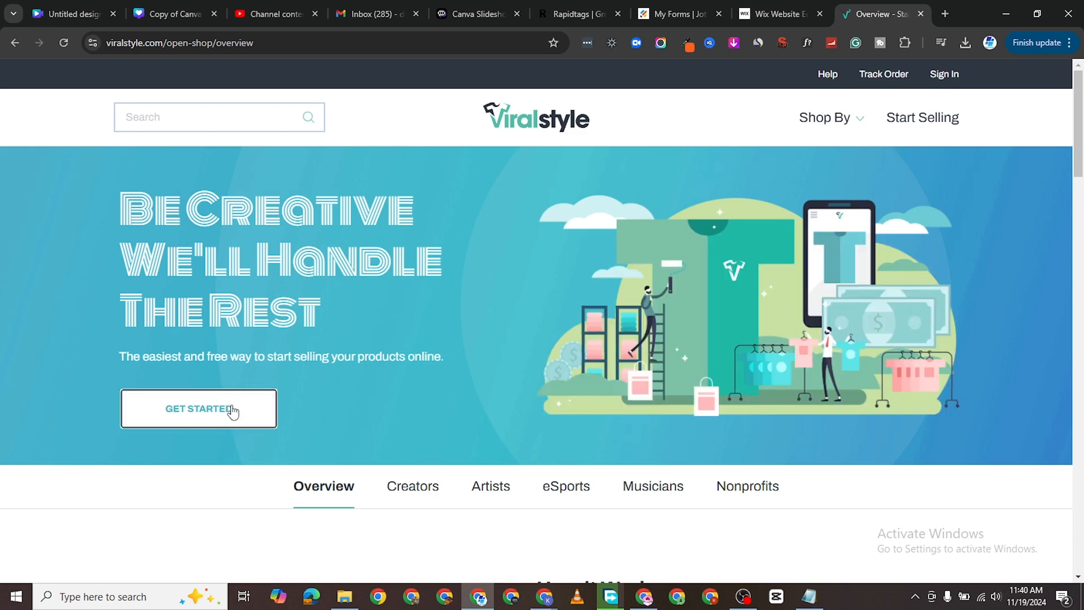
click(230, 408)
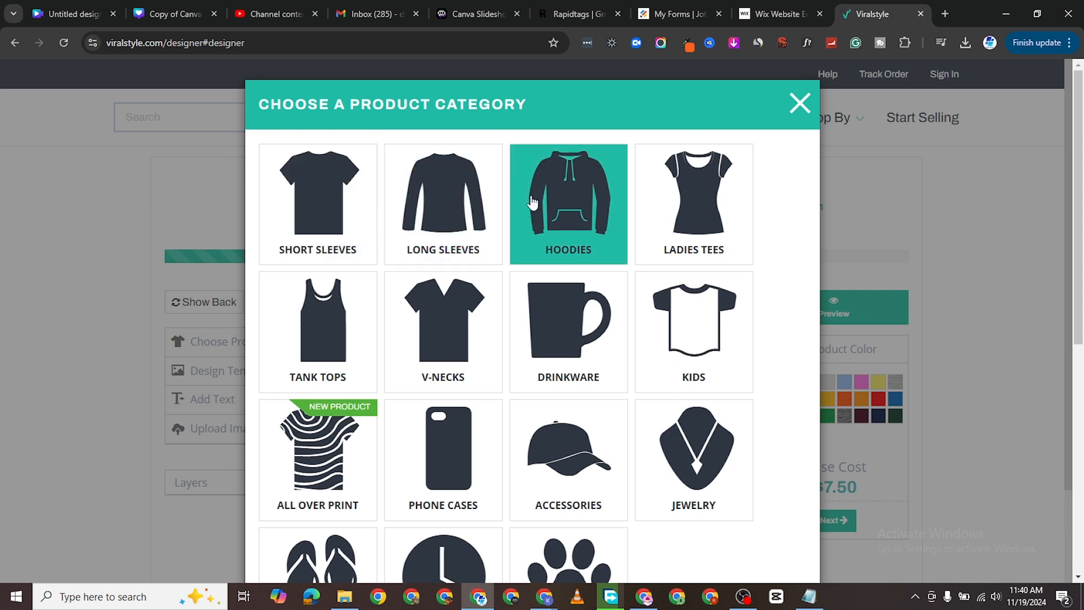
Choose the Hoodies category and select the Unisex Hoodie as the product.
click(562, 204)
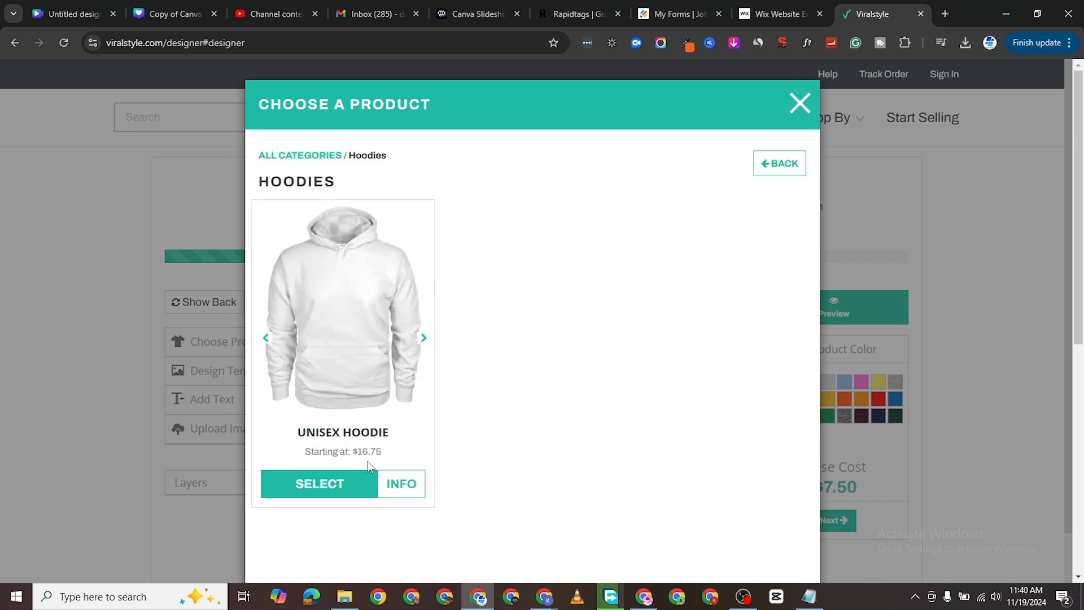
click(337, 490)
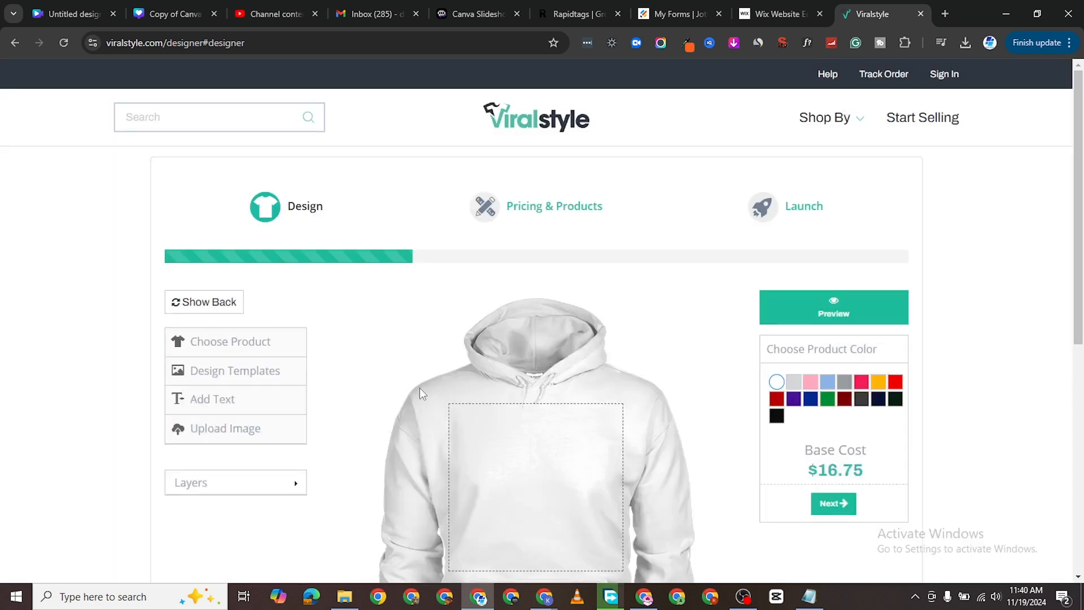
Set the Unisex Hoodie colour to black and dismiss the blank-item preview alert.
scroll(672, 335, down, 1)
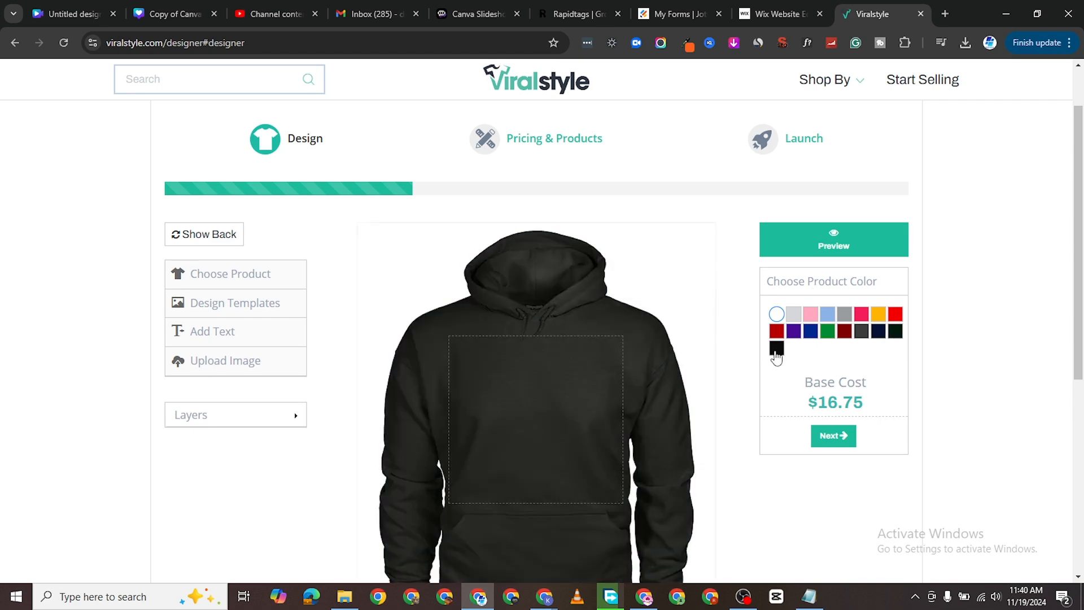
click(776, 349)
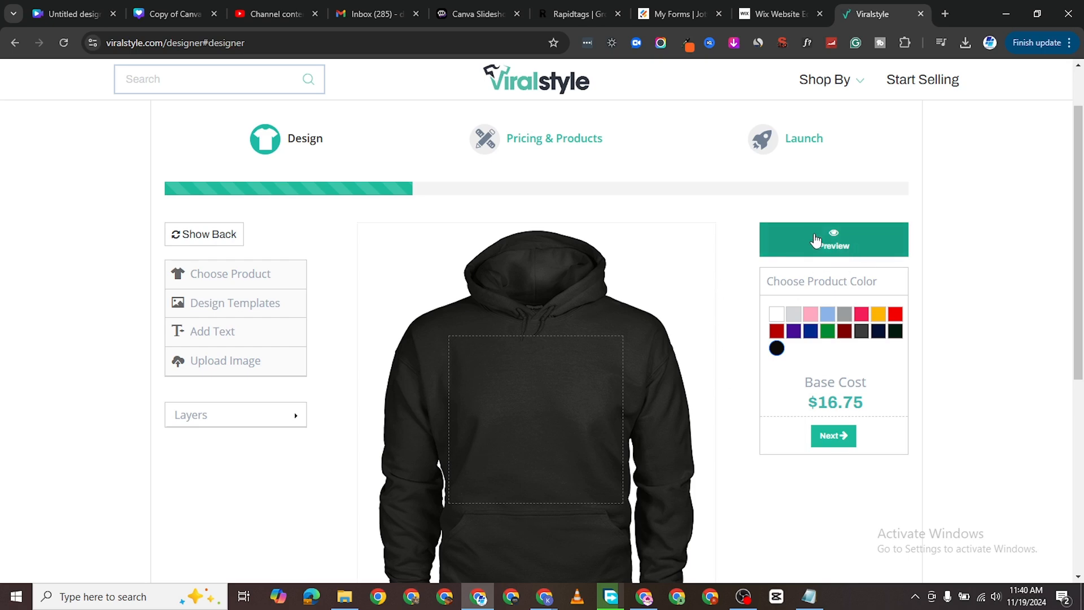
click(830, 244)
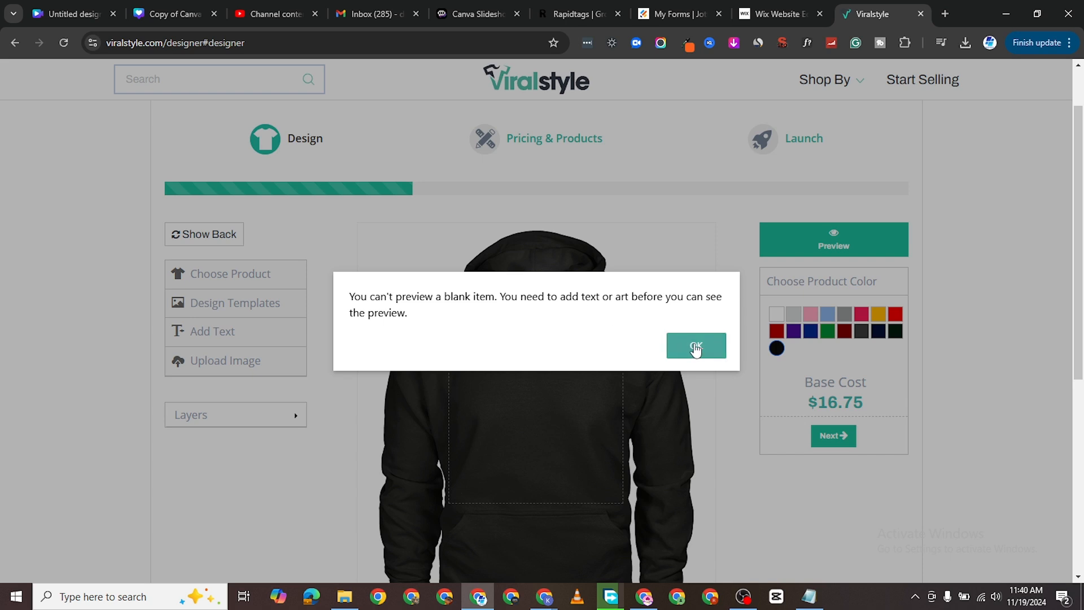
click(697, 346)
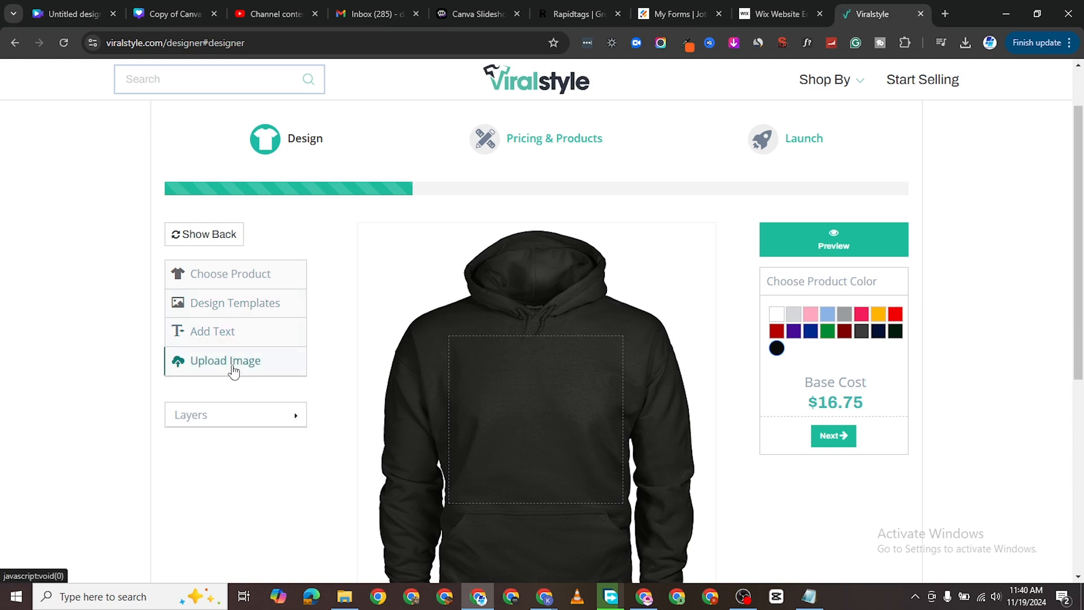
Upload the LOVING DADDY T-SHIRT image onto the hoodie front and check its placement.
click(237, 364)
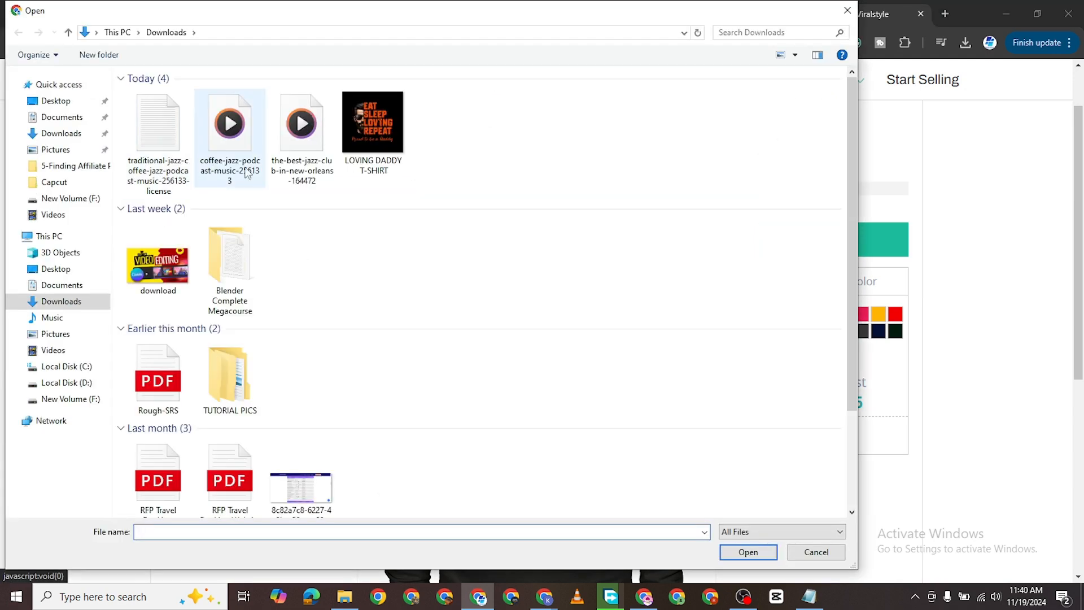
double_click(361, 148)
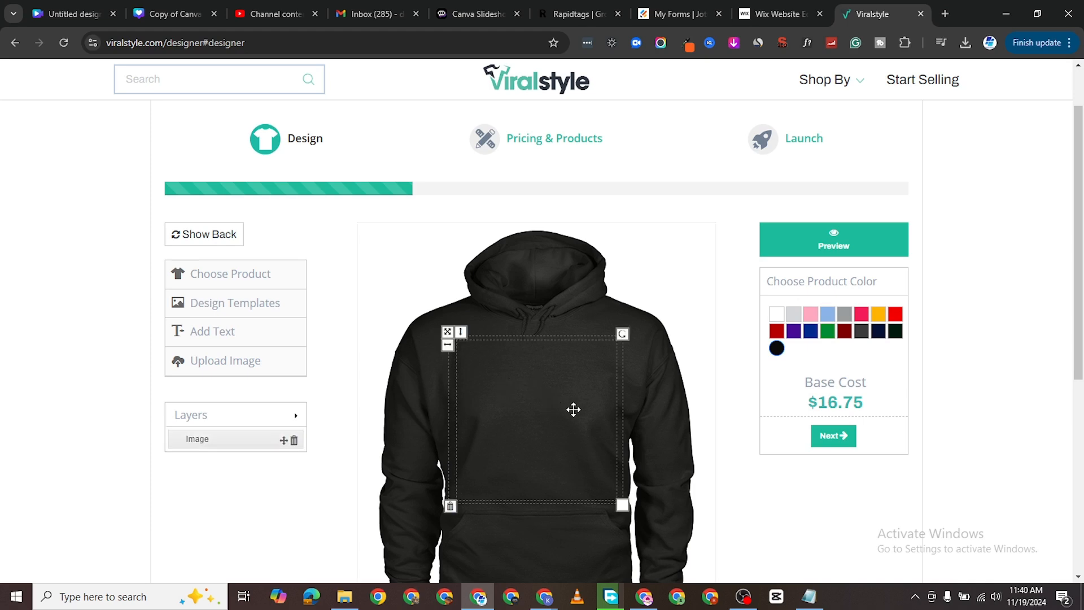
scroll(791, 469, down, 3)
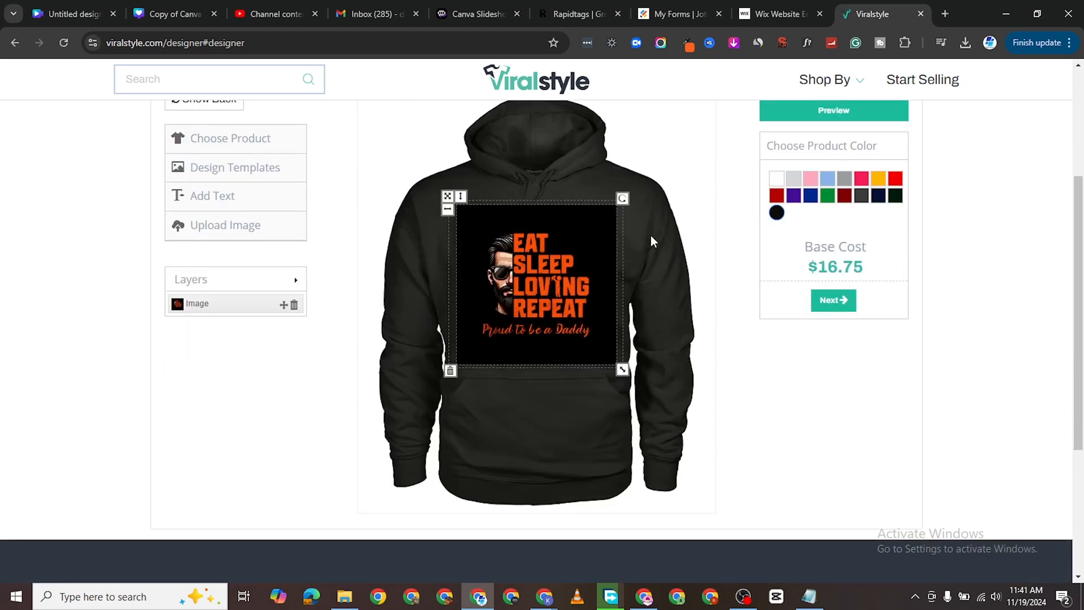
click(523, 403)
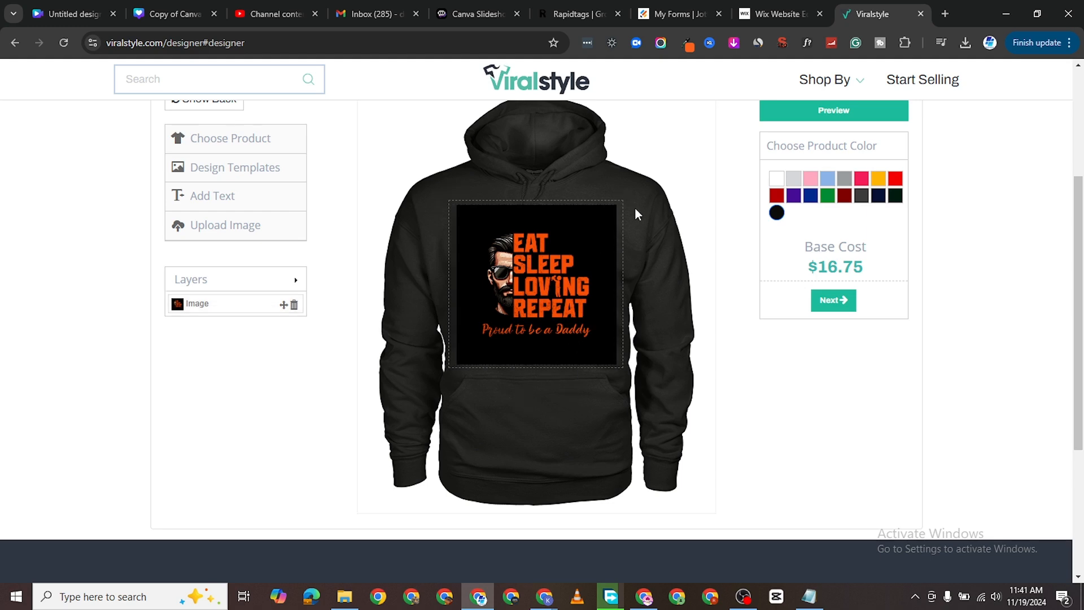
click(547, 307)
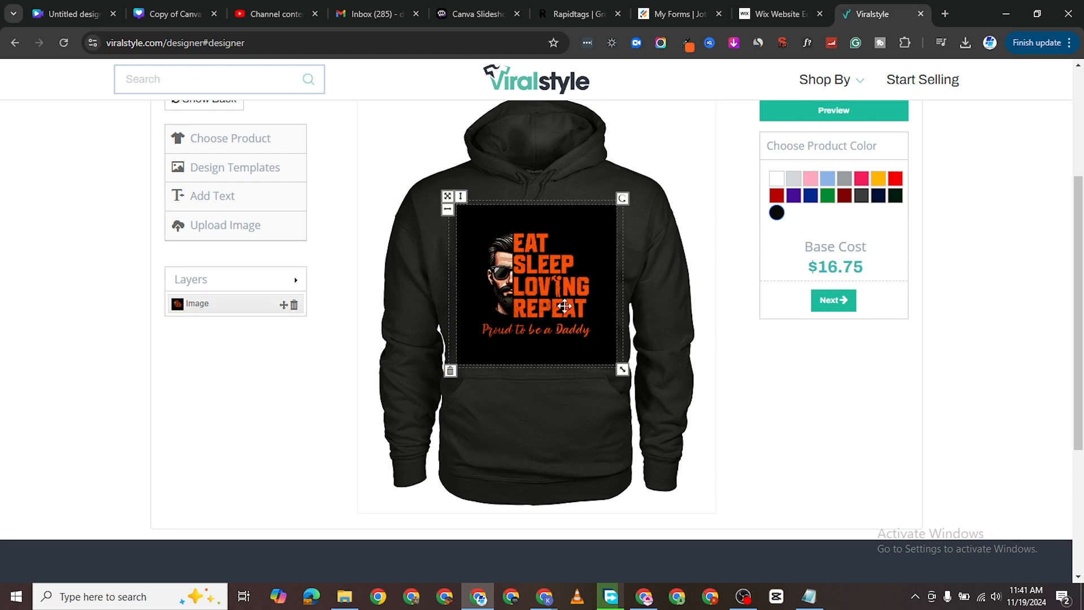
click(654, 224)
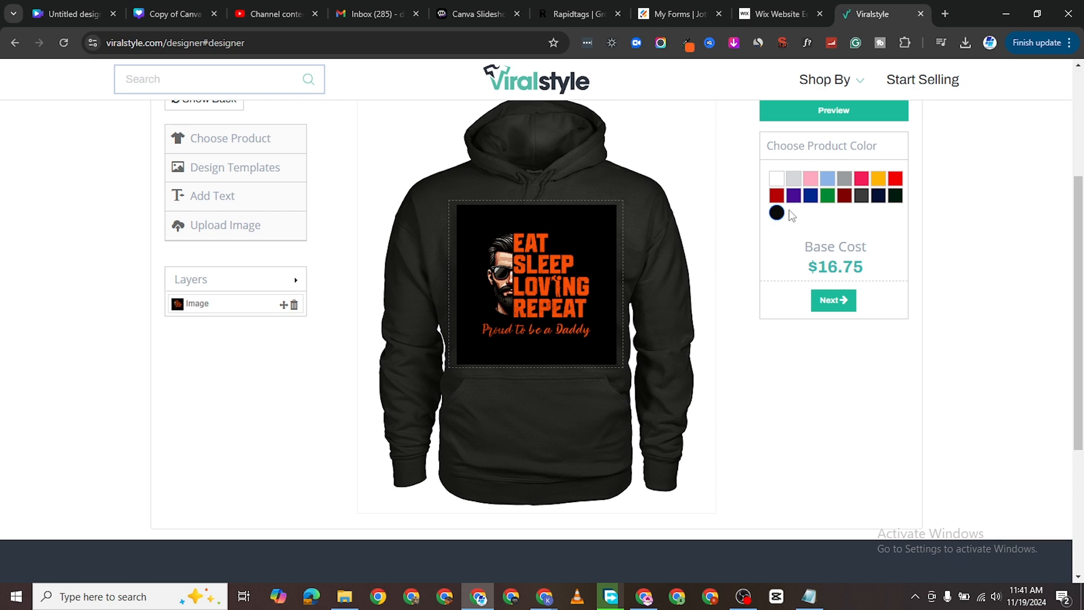
click(778, 178)
scroll(404, 189, up, 2)
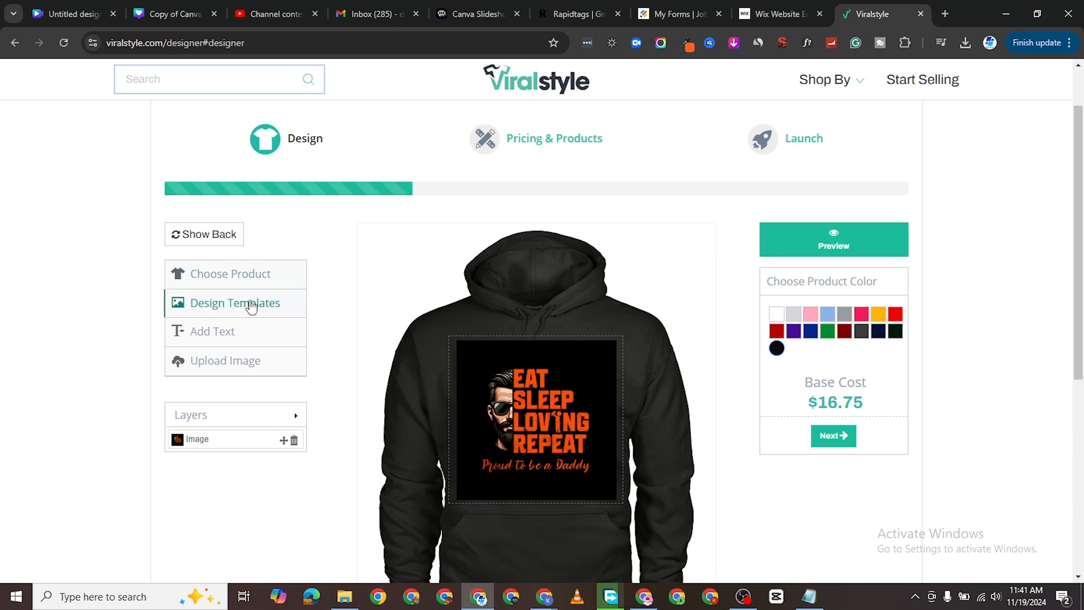
click(241, 335)
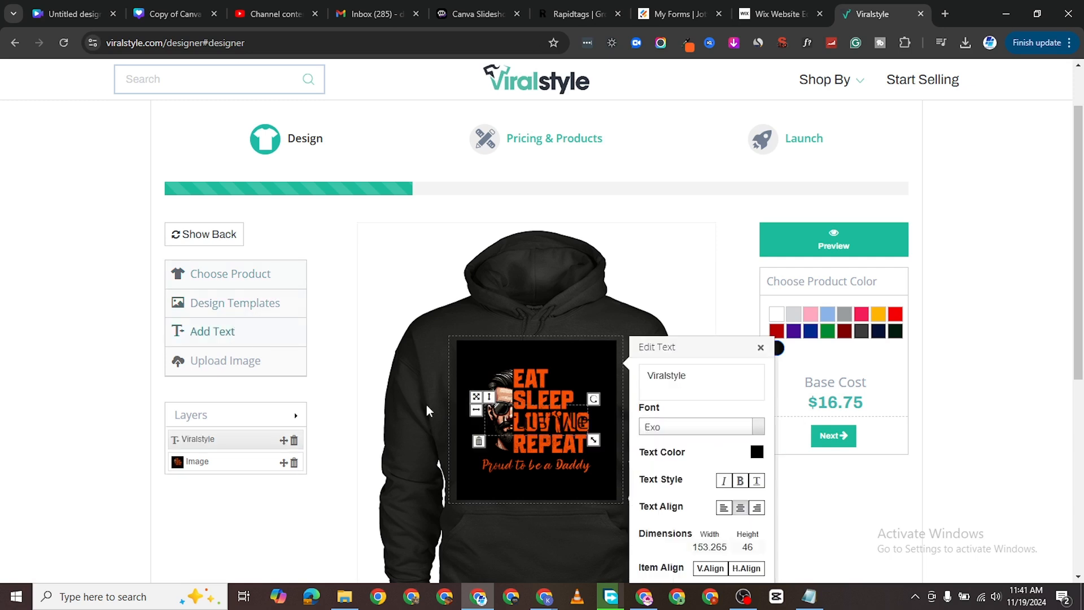
click(760, 348)
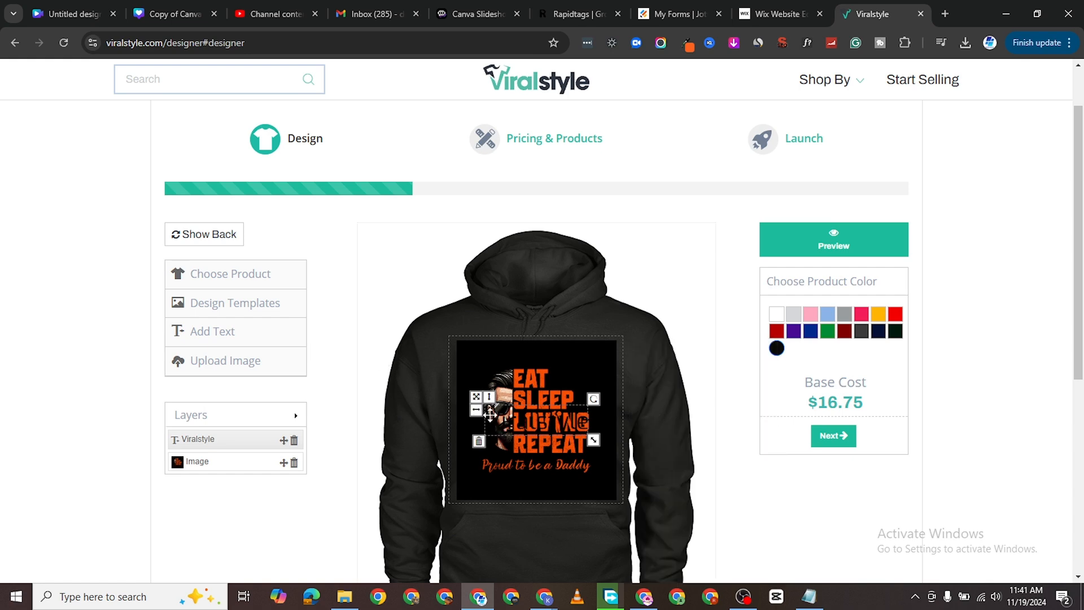
right_click(507, 422)
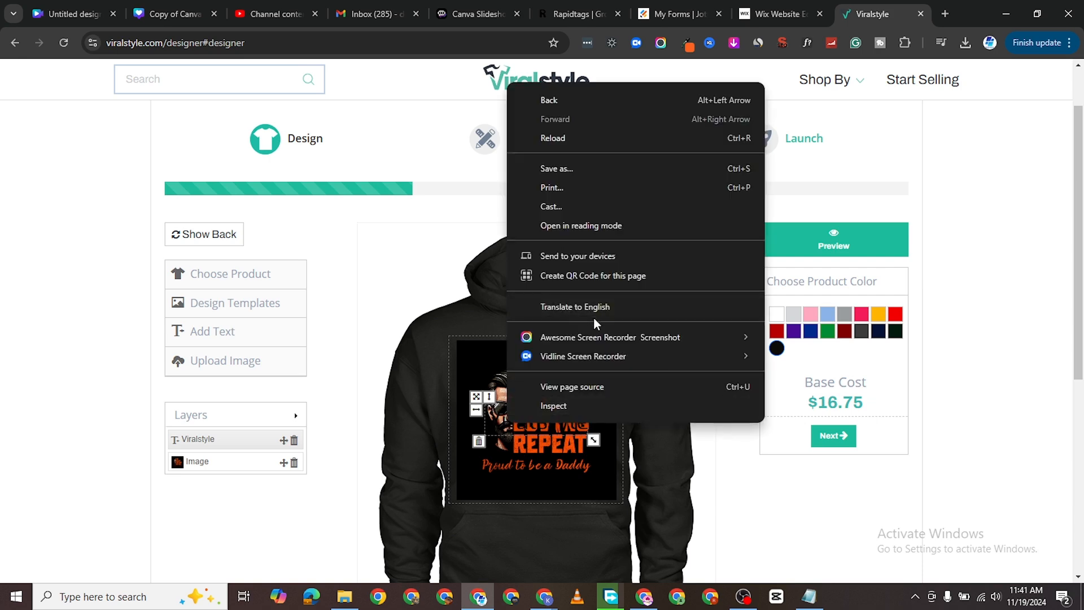
click(686, 469)
drag(516, 418, 500, 282)
click(462, 306)
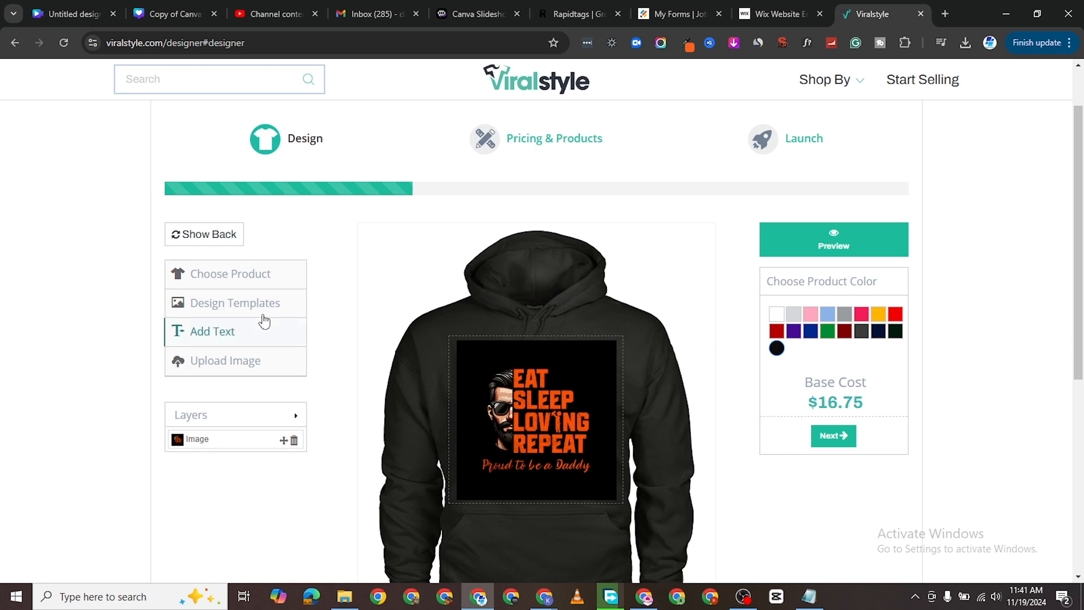
click(264, 308)
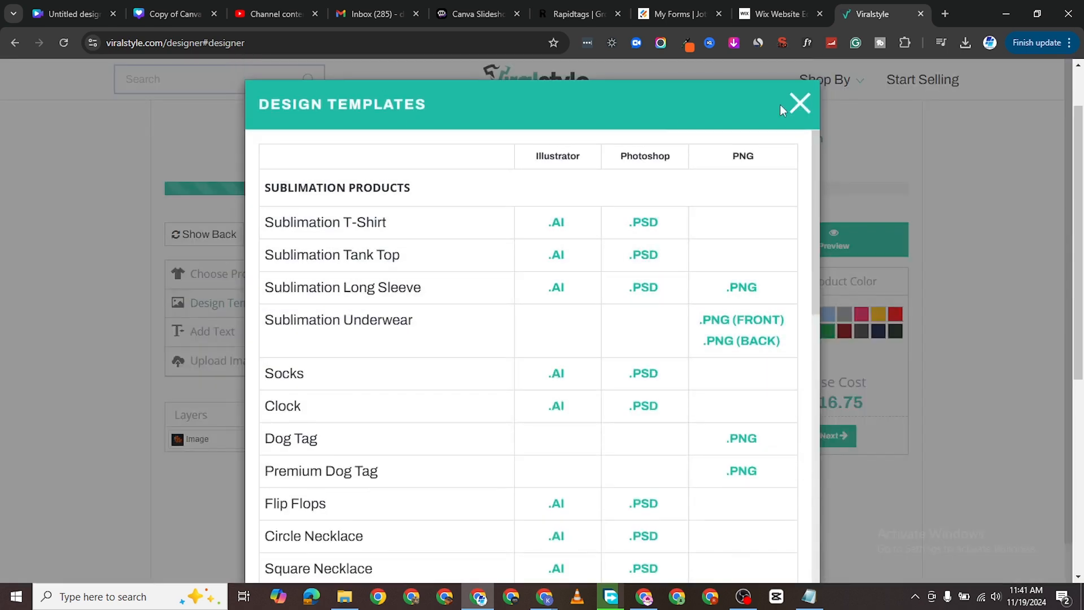
click(796, 105)
scroll(685, 316, down, 3)
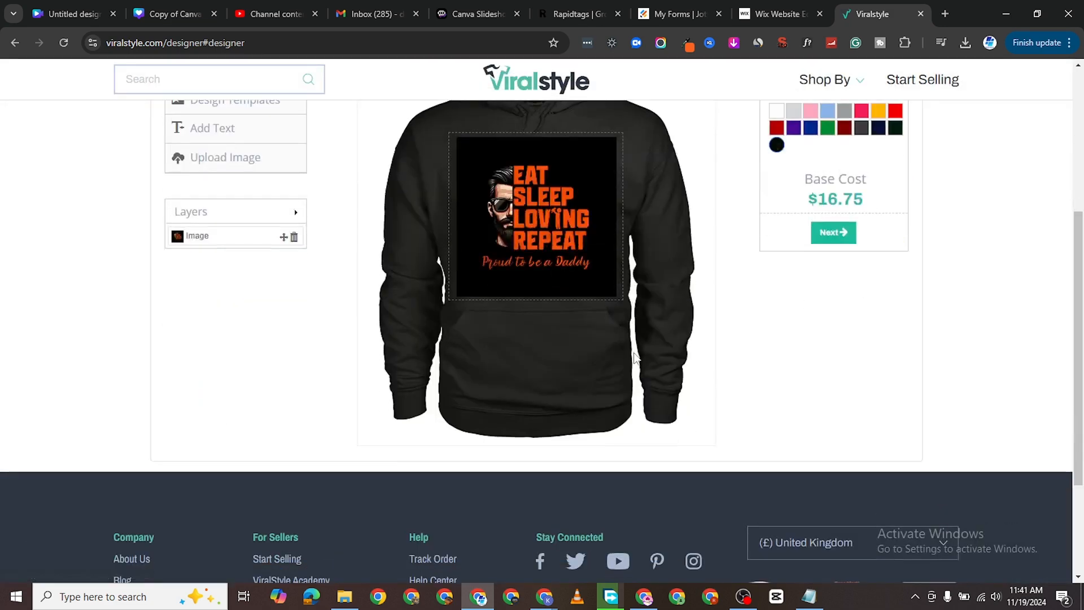
scroll(685, 320, up, 3)
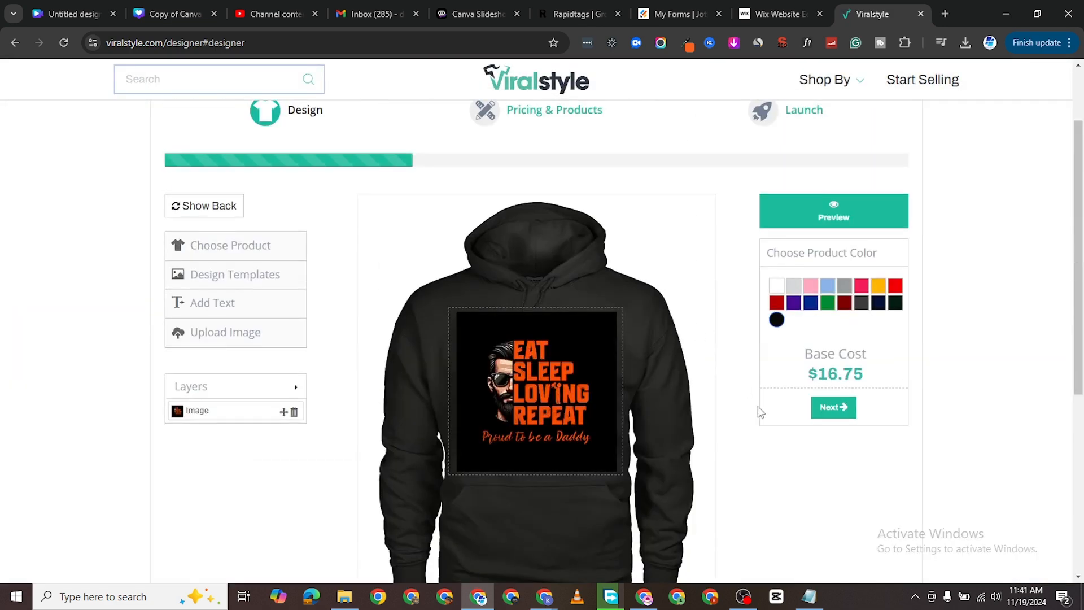
Move to the Pricing & Products step and keep the hoodie offered only in black.
click(826, 407)
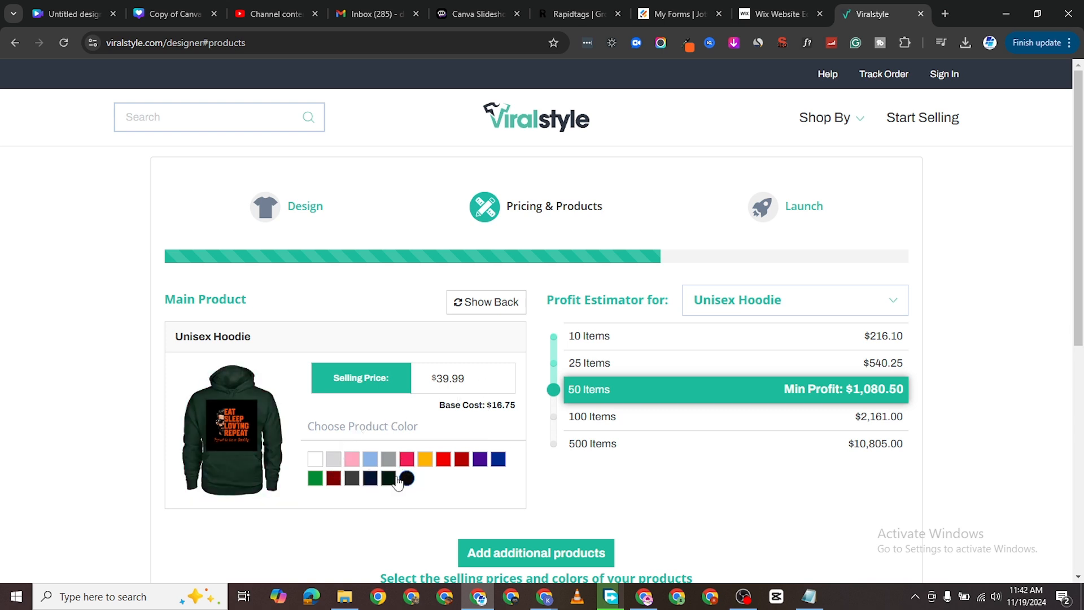
click(334, 480)
click(333, 478)
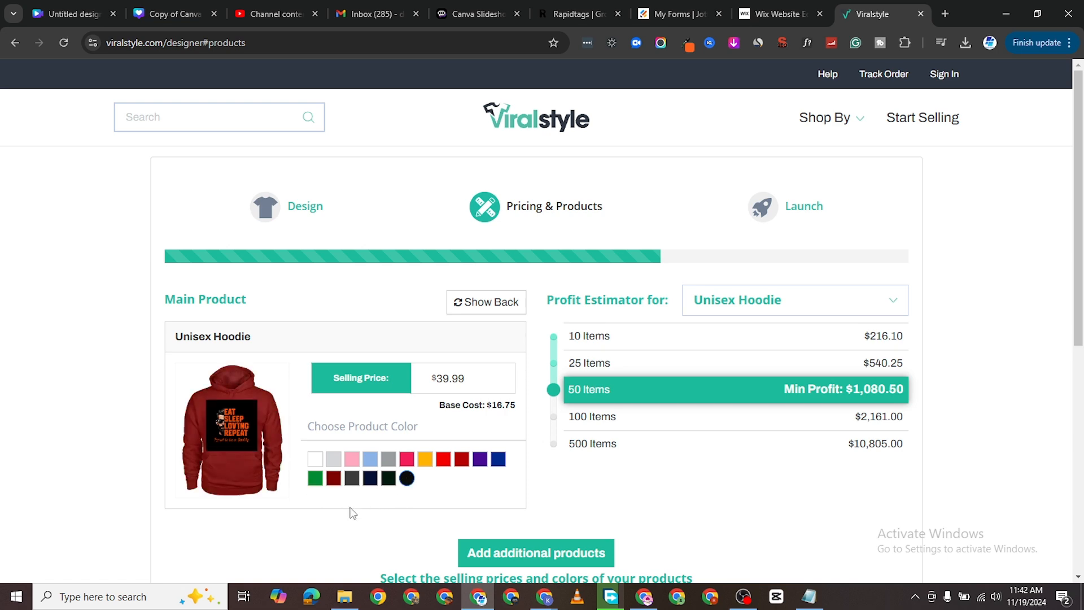
scroll(512, 512, down, 3)
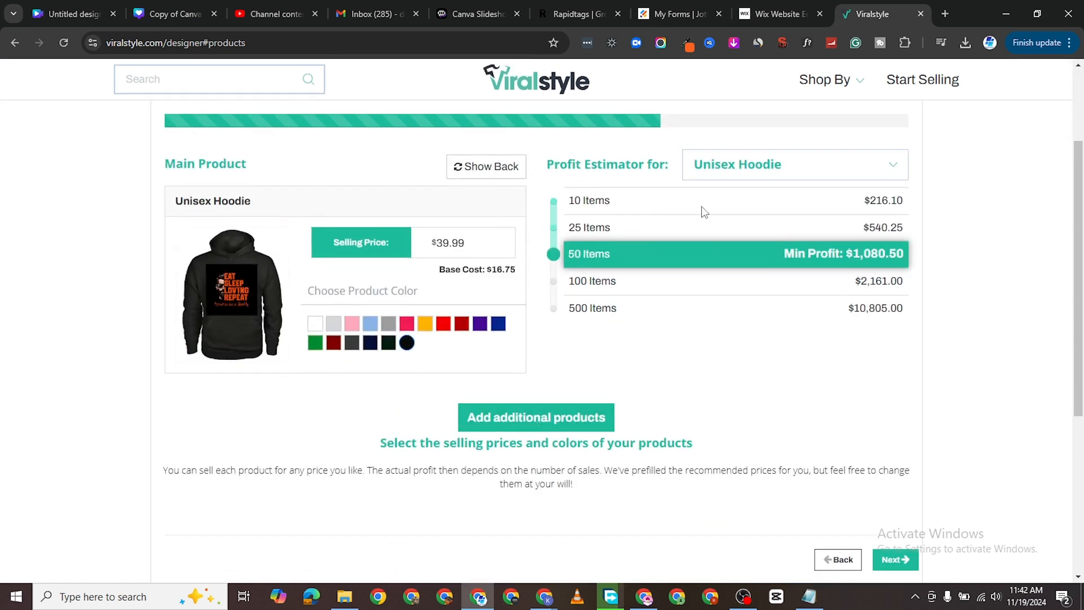
Keep Unisex Hoodie in the Profit Estimator at $39.99 and continue past pricing.
click(819, 172)
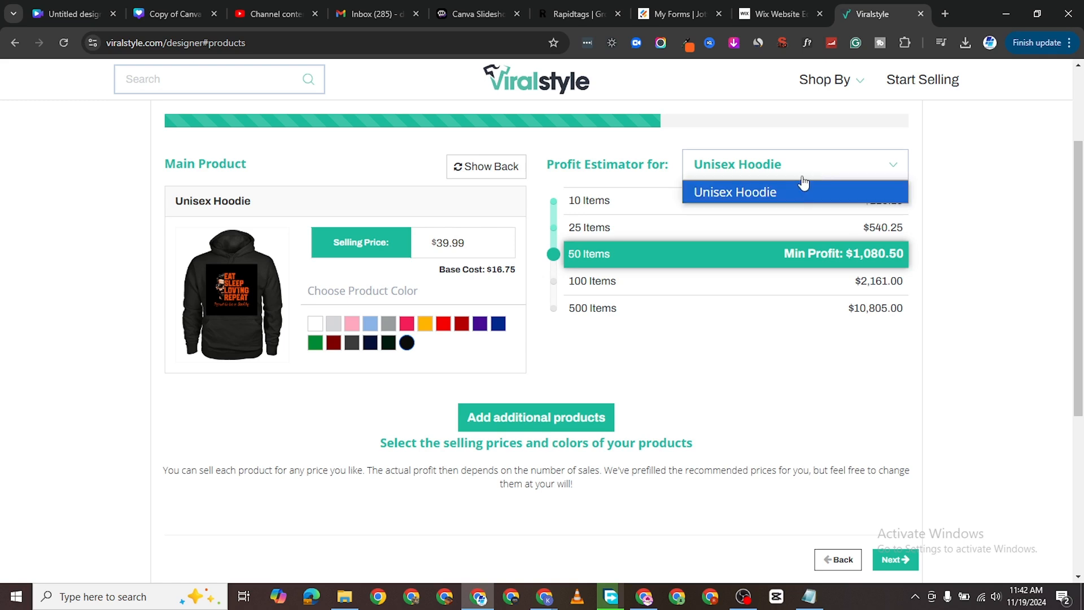
click(804, 188)
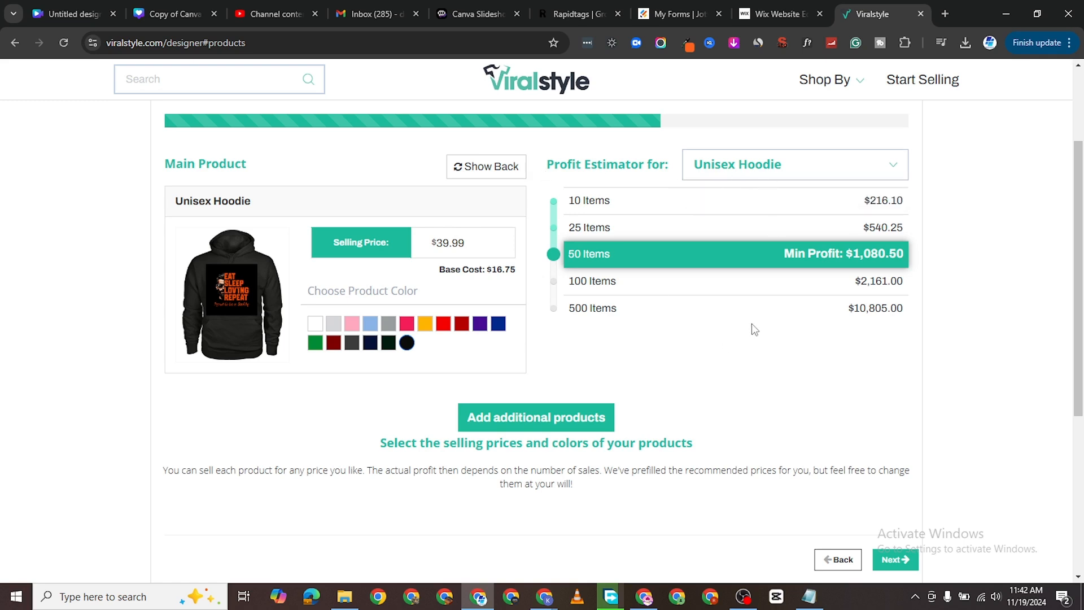
scroll(653, 346, up, 1)
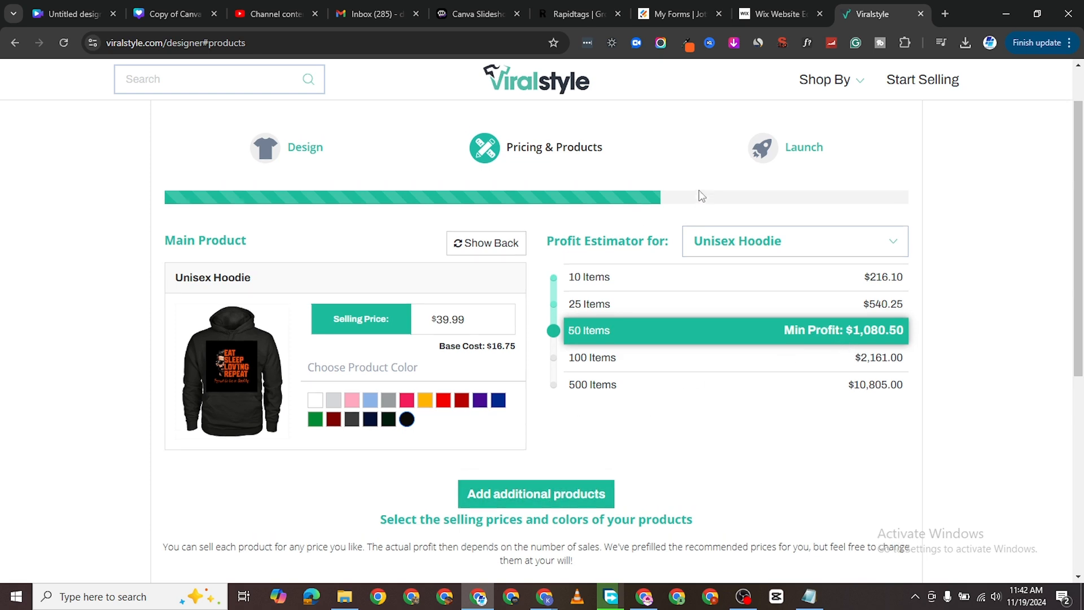
scroll(631, 407, down, 3)
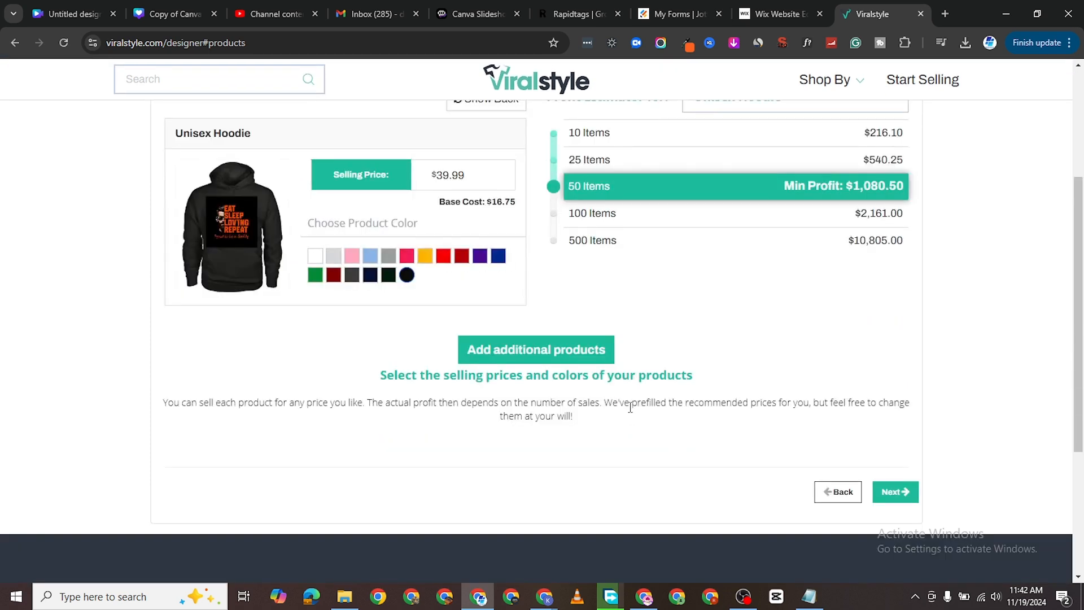
click(897, 494)
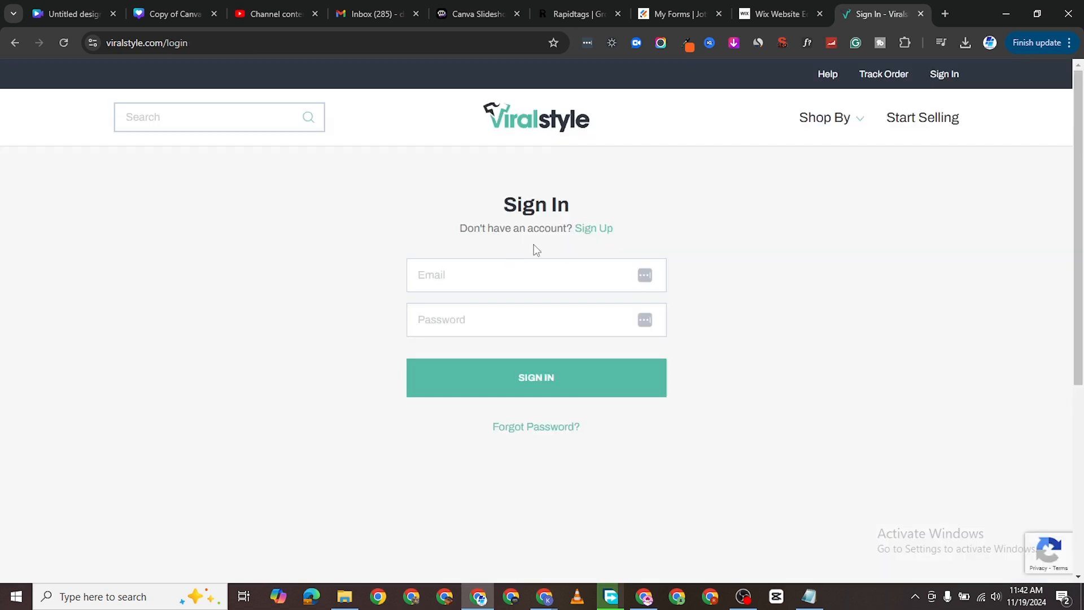
Register a new seller account through Sign Up using the Create & Sell option.
click(586, 232)
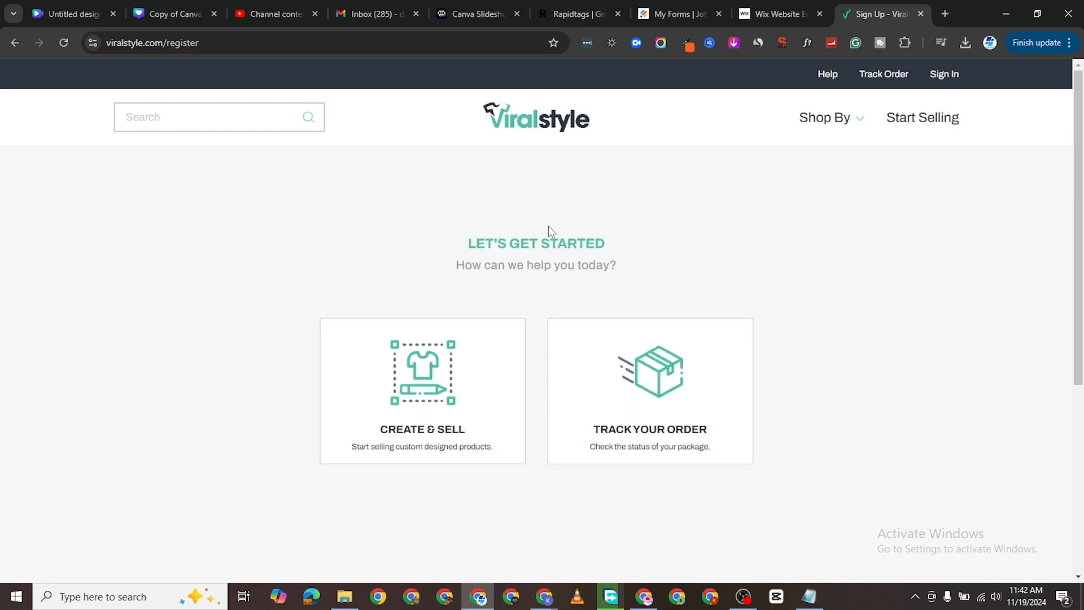
click(432, 378)
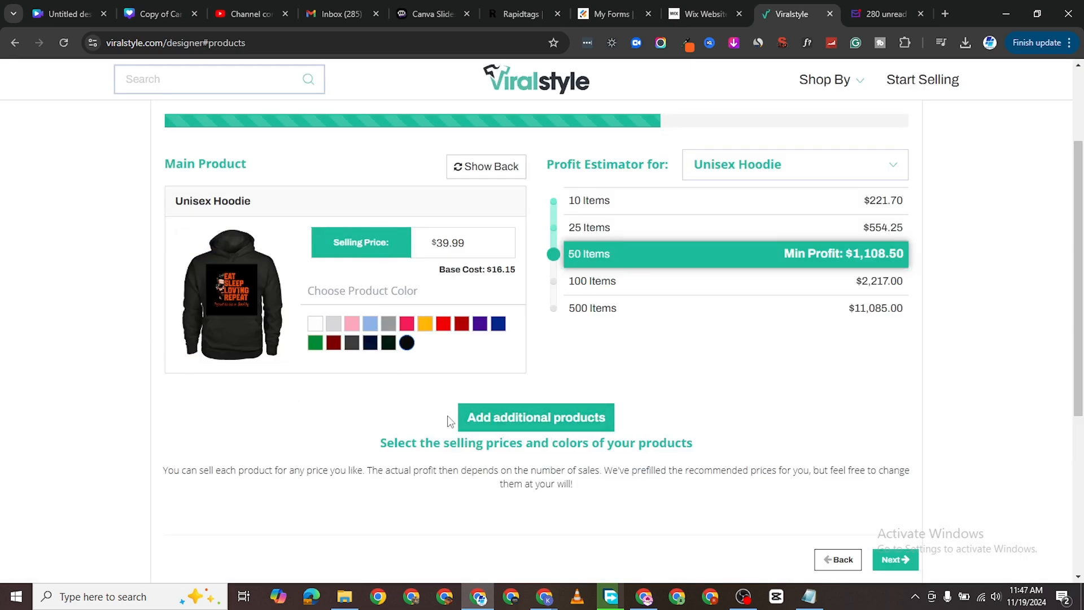
scroll(620, 396, up, 3)
scroll(624, 393, down, 3)
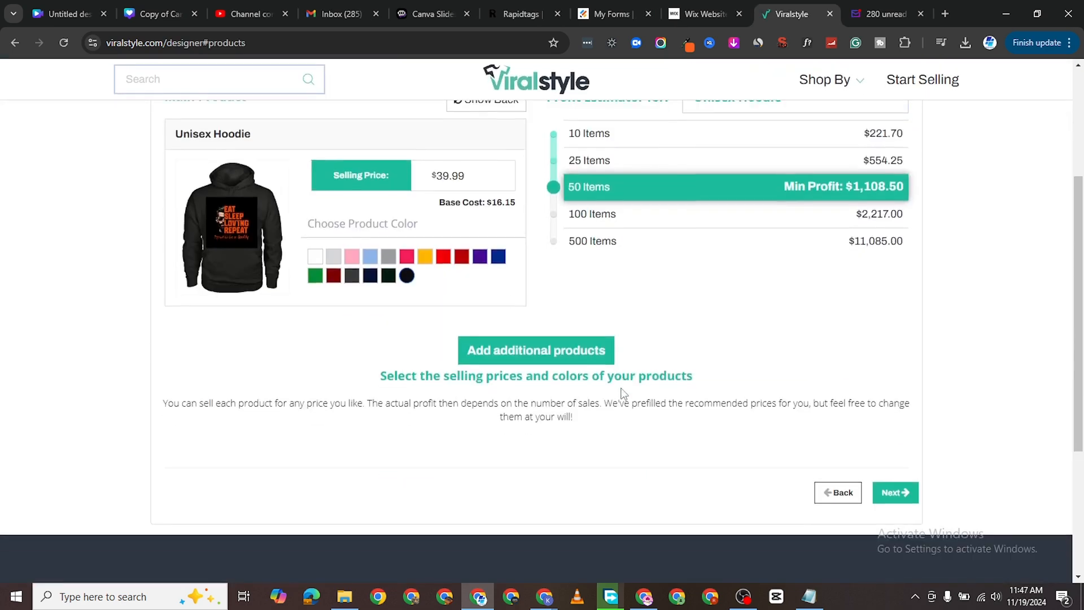
scroll(623, 394, up, 3)
scroll(623, 394, down, 2)
Open the launch details and title the campaign 'Black Daddy Hoodie'.
click(906, 491)
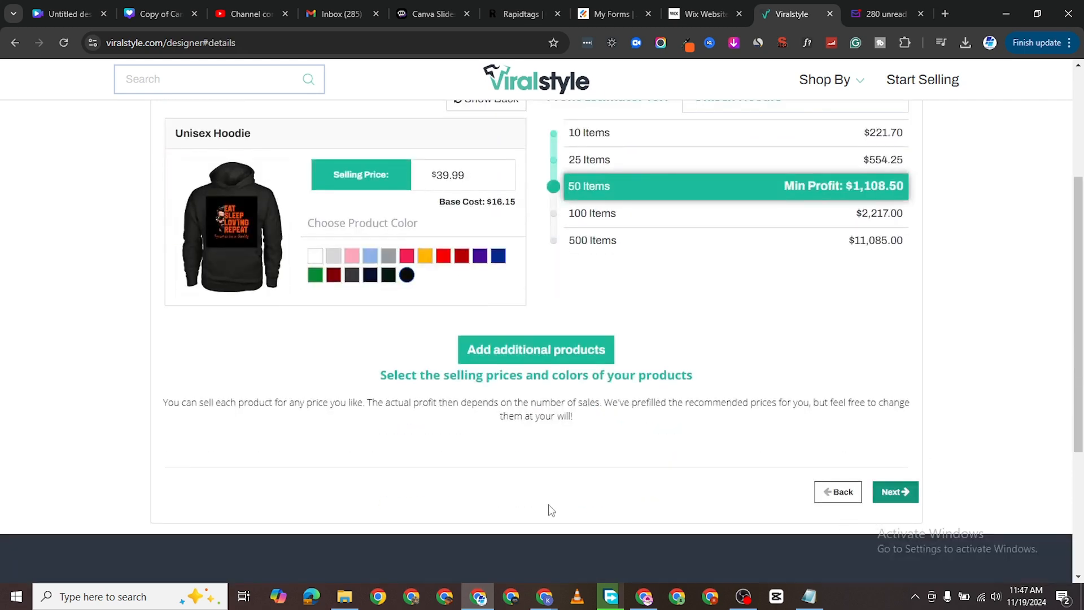
click(268, 321)
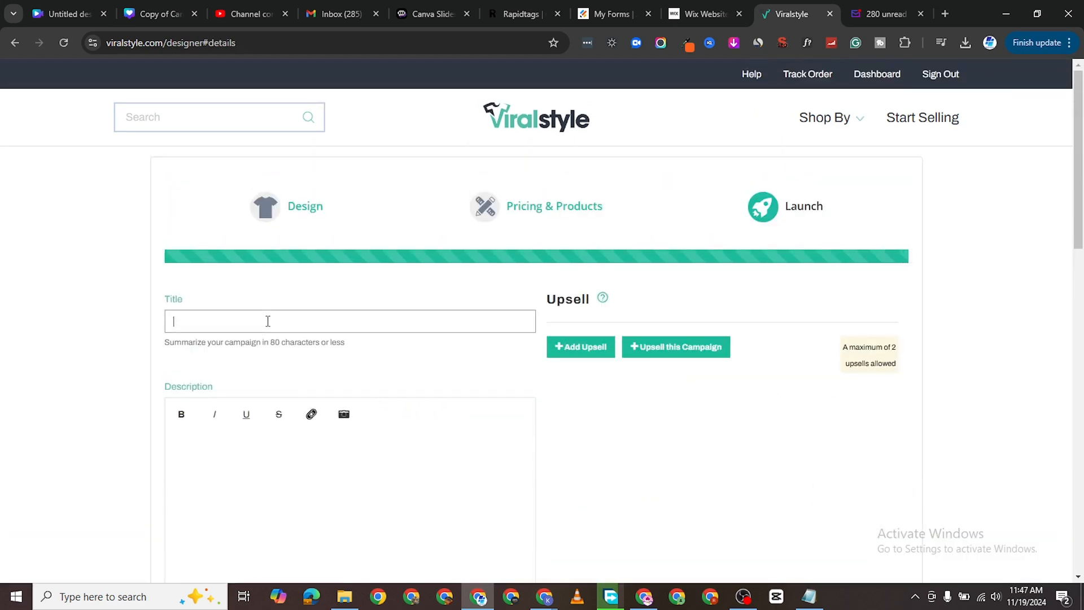
text(B)
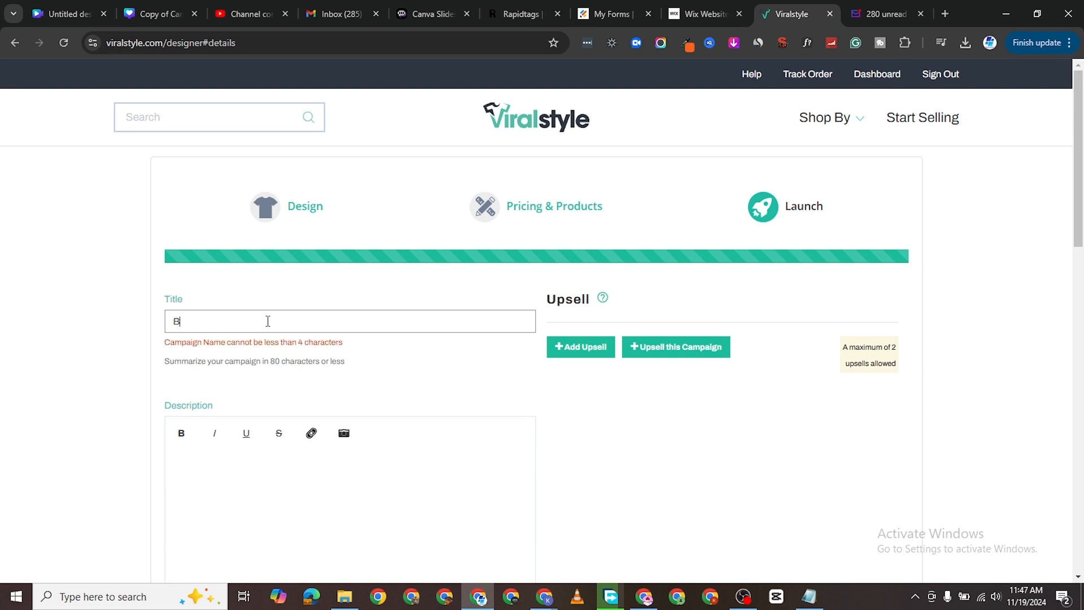
text(lack Daddy Hoodie)
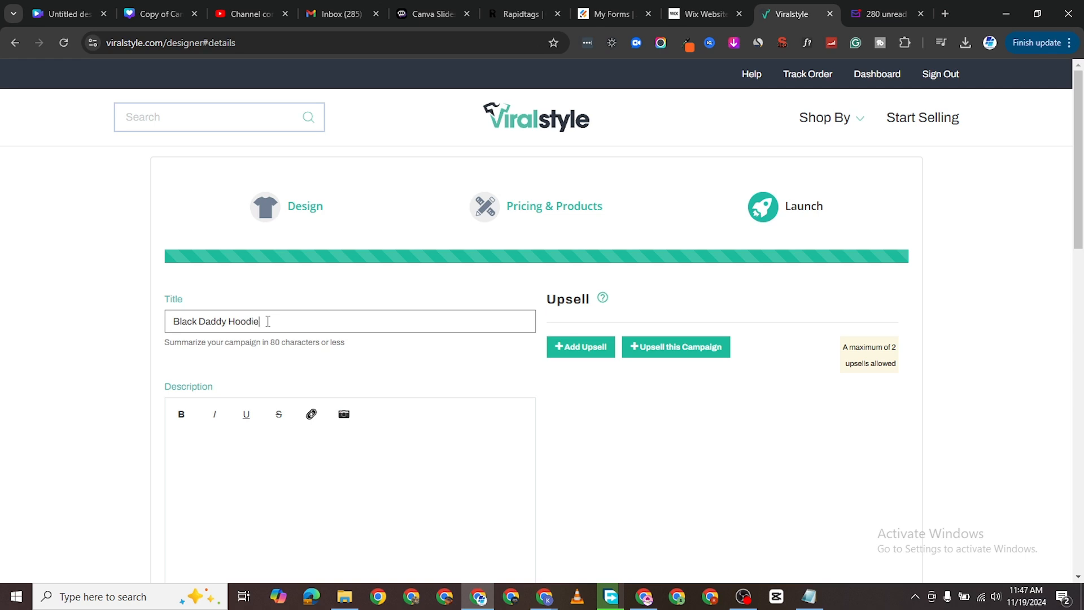
Enter 'Test Hoodie' as the description and scroll down to the black-daddy-hoodie URL.
click(237, 435)
scroll(237, 435, down, 2)
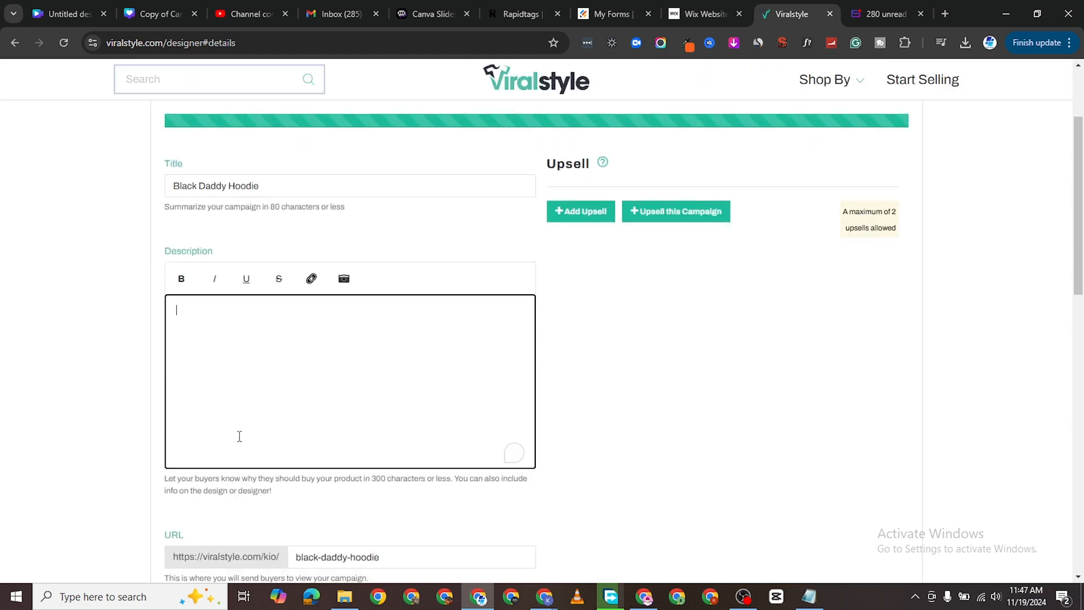
text(Test Ho)
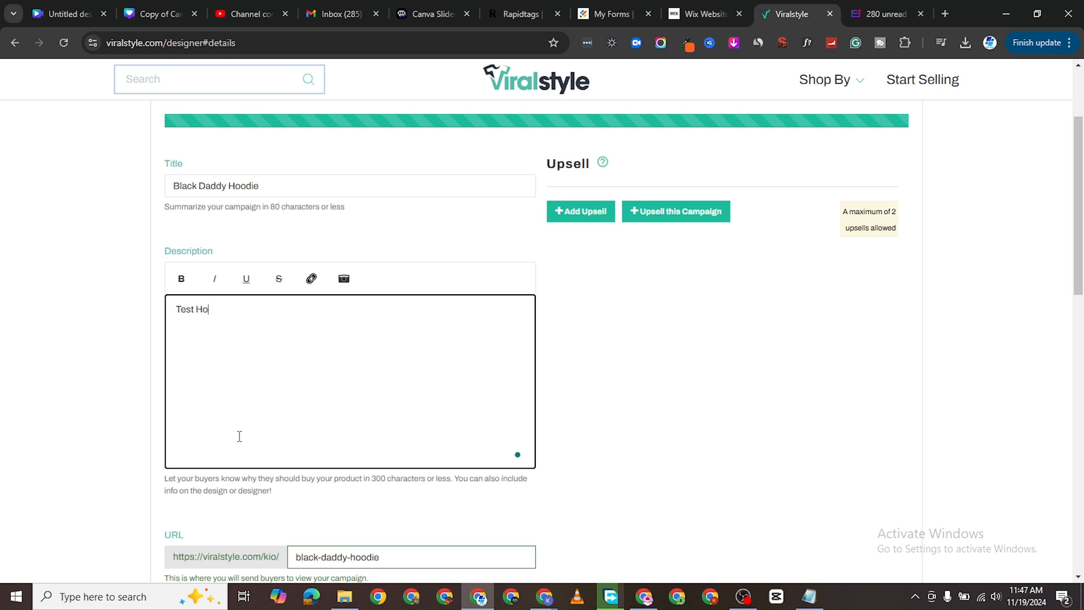
text(odie)
scroll(241, 436, down, 3)
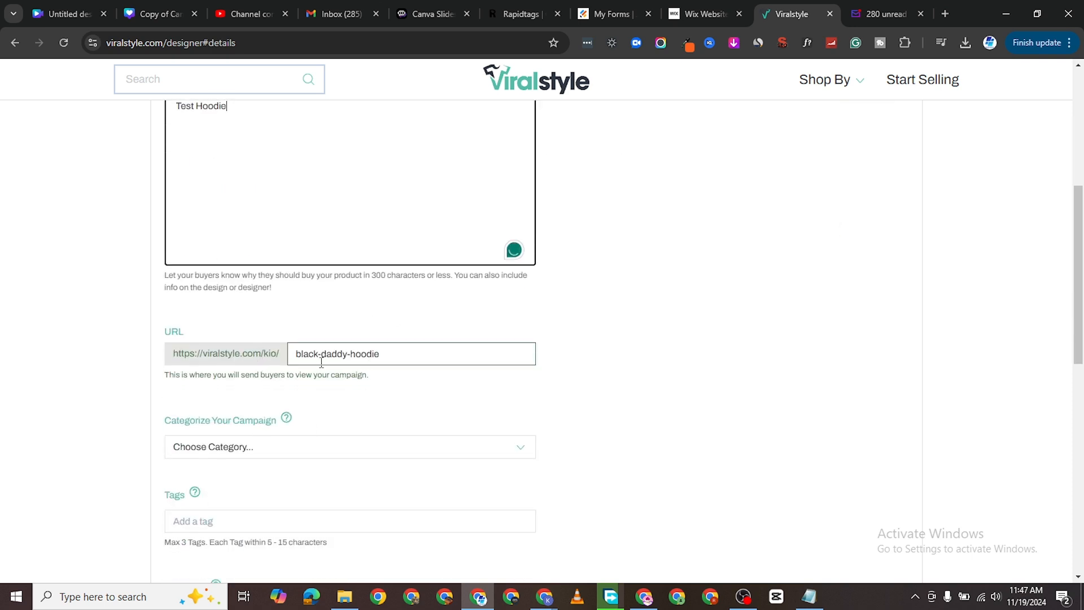
scroll(266, 418, down, 2)
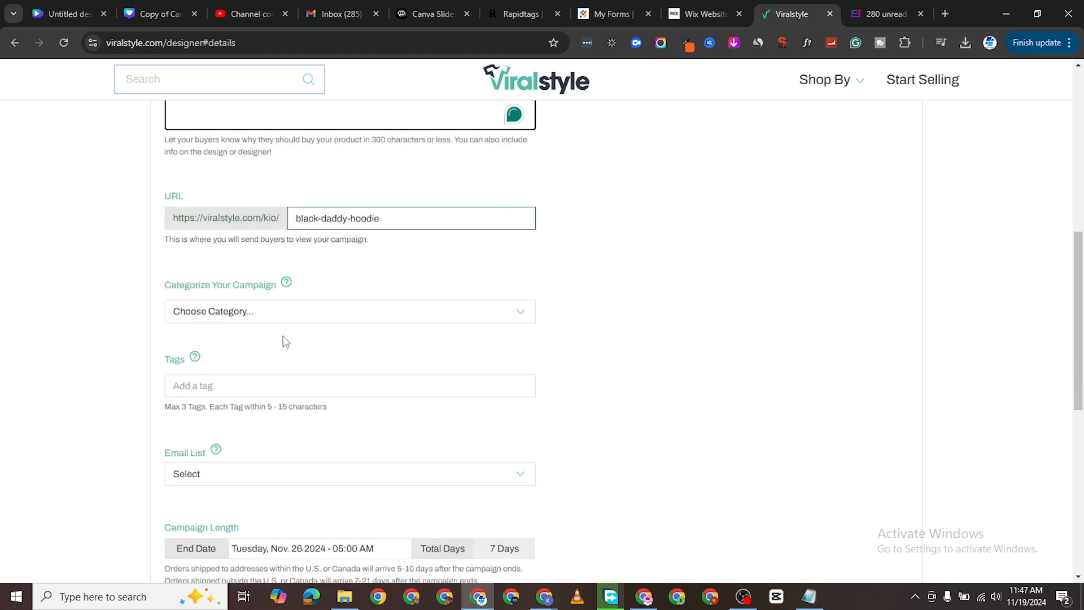
Categorise the campaign under Family & Relationships > Parent > Father.
click(288, 314)
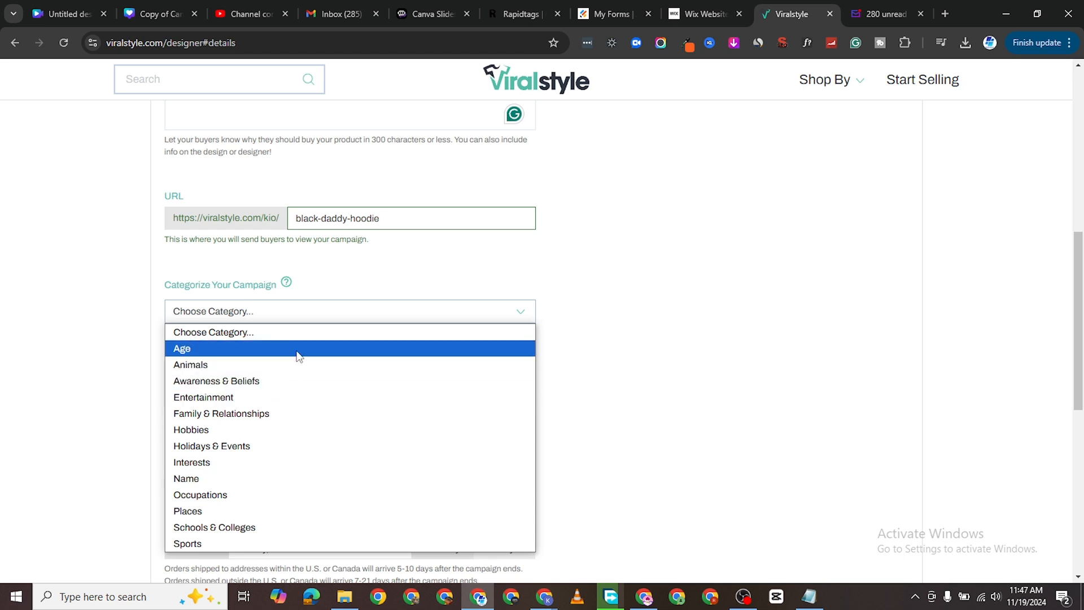
click(294, 412)
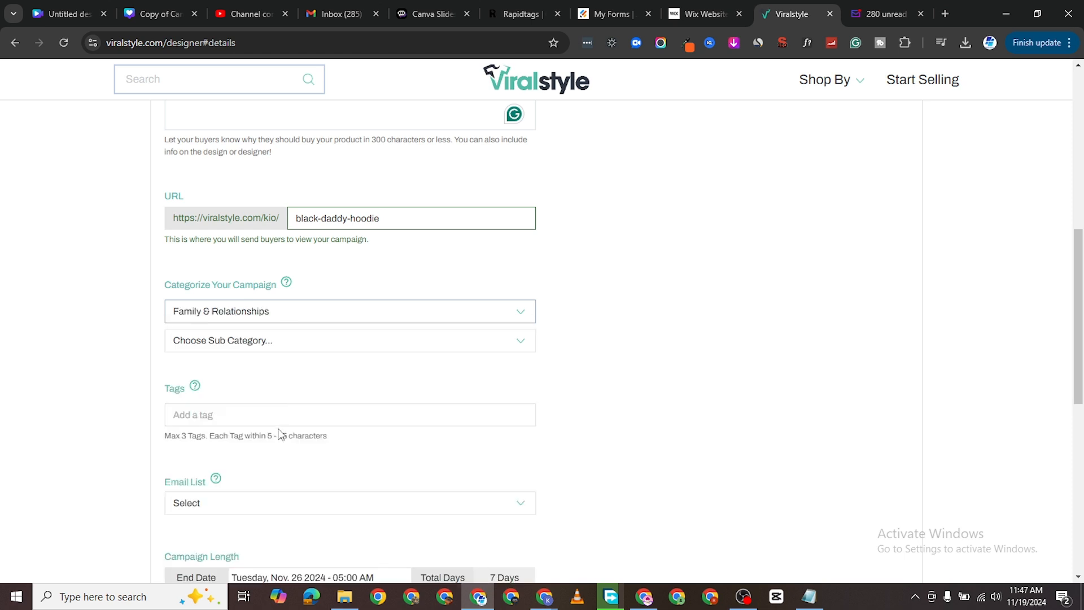
scroll(306, 402, down, 2)
click(279, 209)
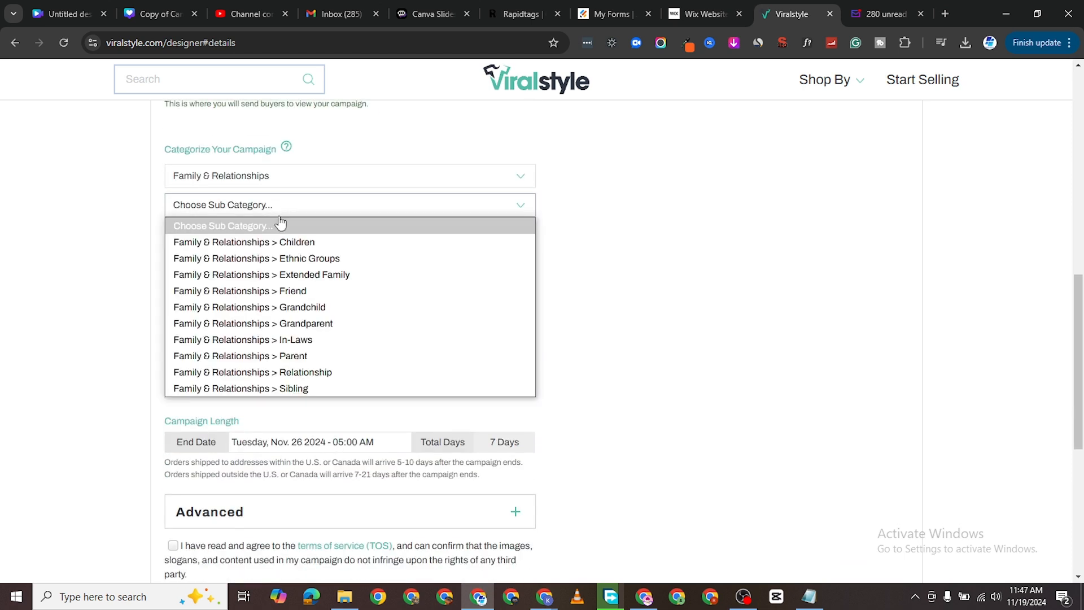
click(323, 356)
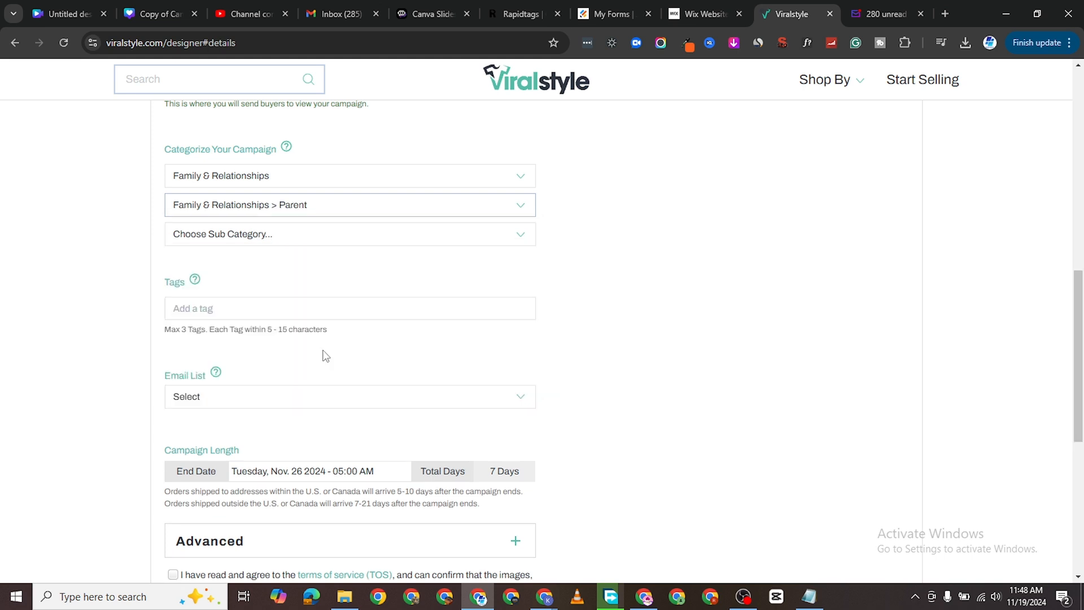
click(257, 235)
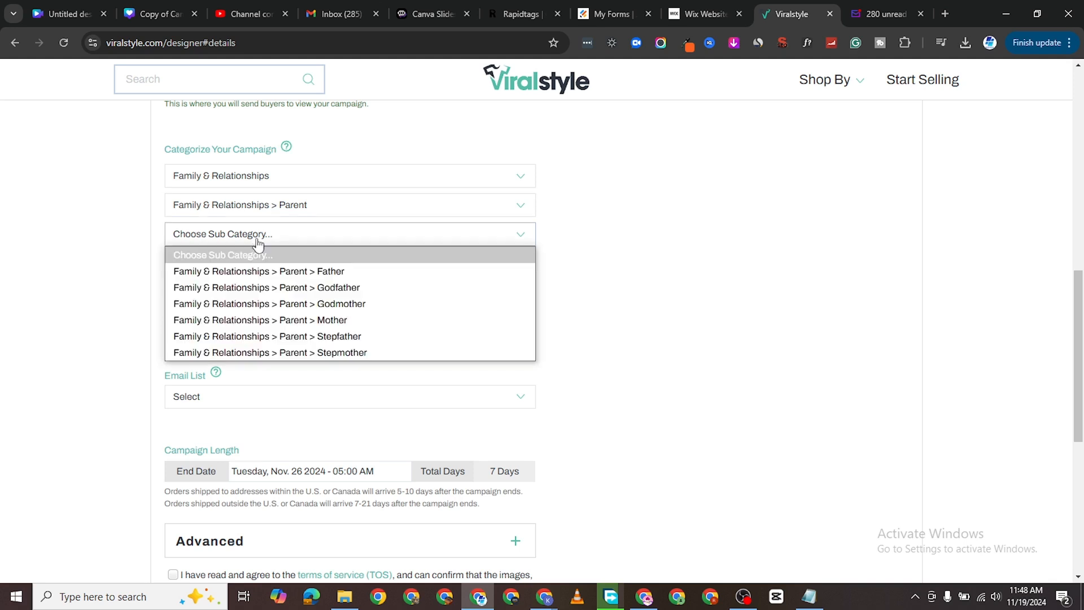
click(294, 273)
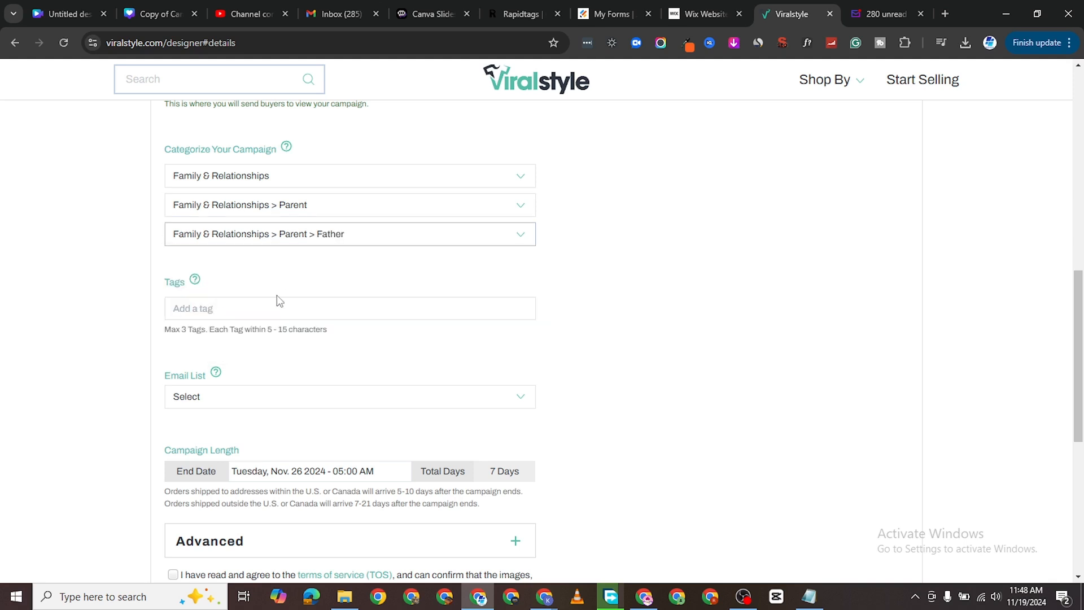
Leave the tags empty and the email list unset.
click(250, 305)
scroll(253, 380, down, 2)
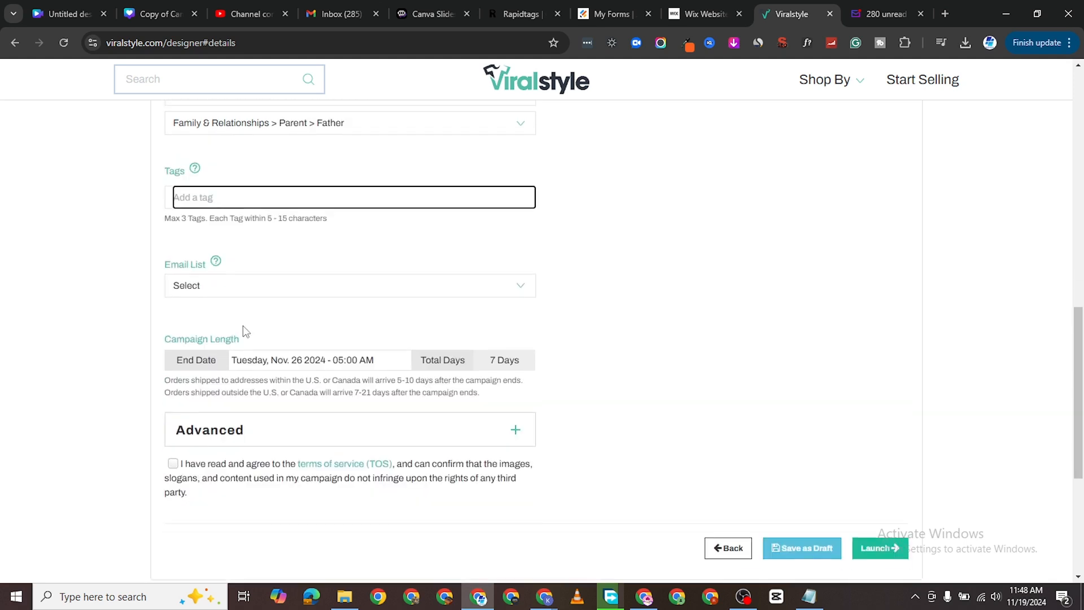
click(246, 263)
click(249, 281)
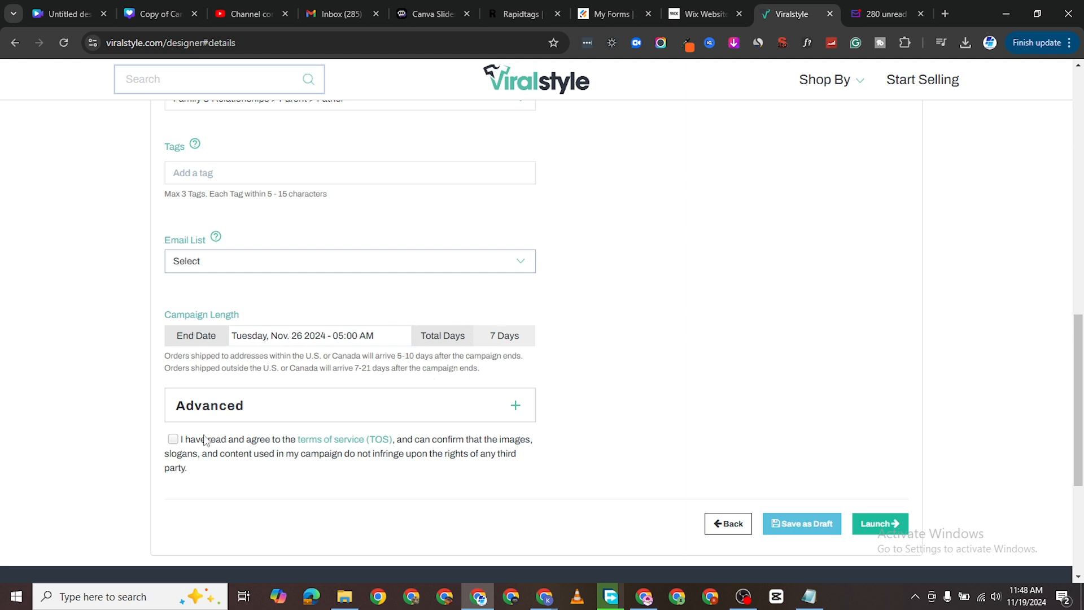
Accept the terms of service and switch off Show Timer under Advanced options.
click(173, 440)
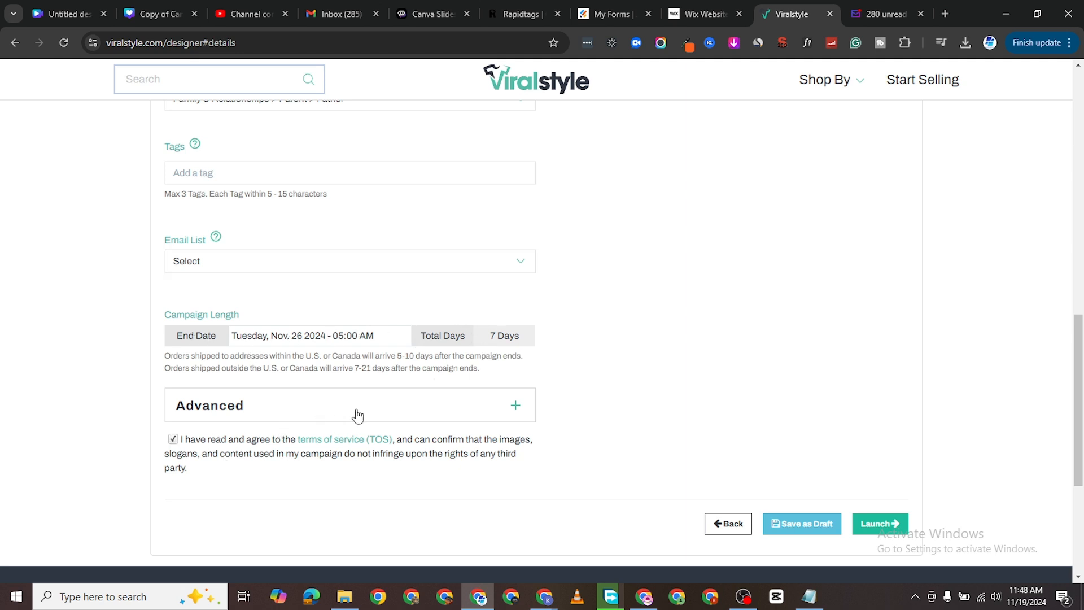
click(415, 416)
scroll(338, 471, down, 2)
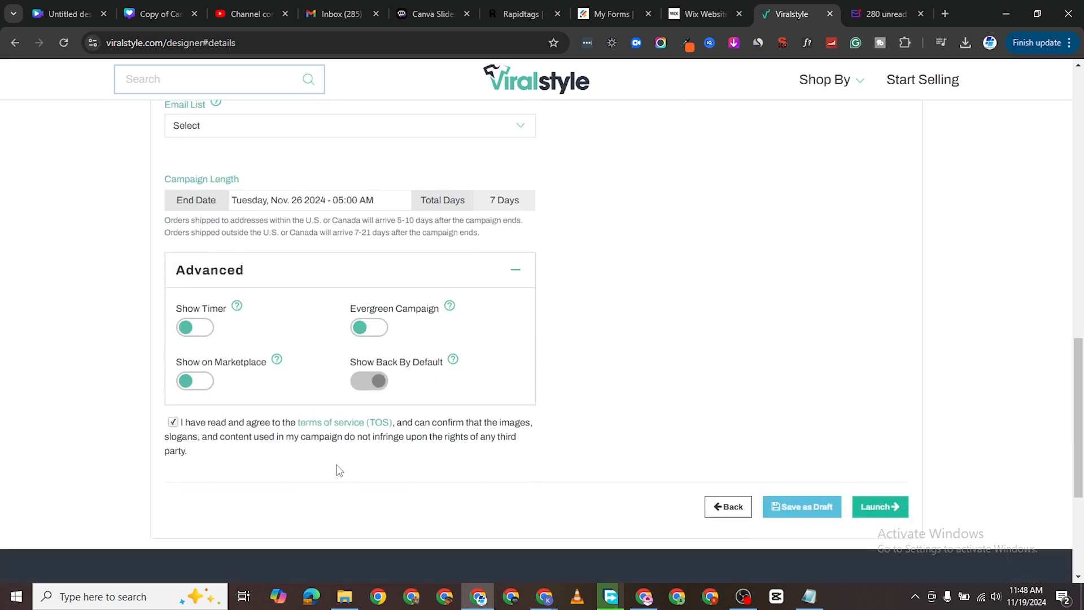
click(209, 332)
scroll(575, 347, up, 7)
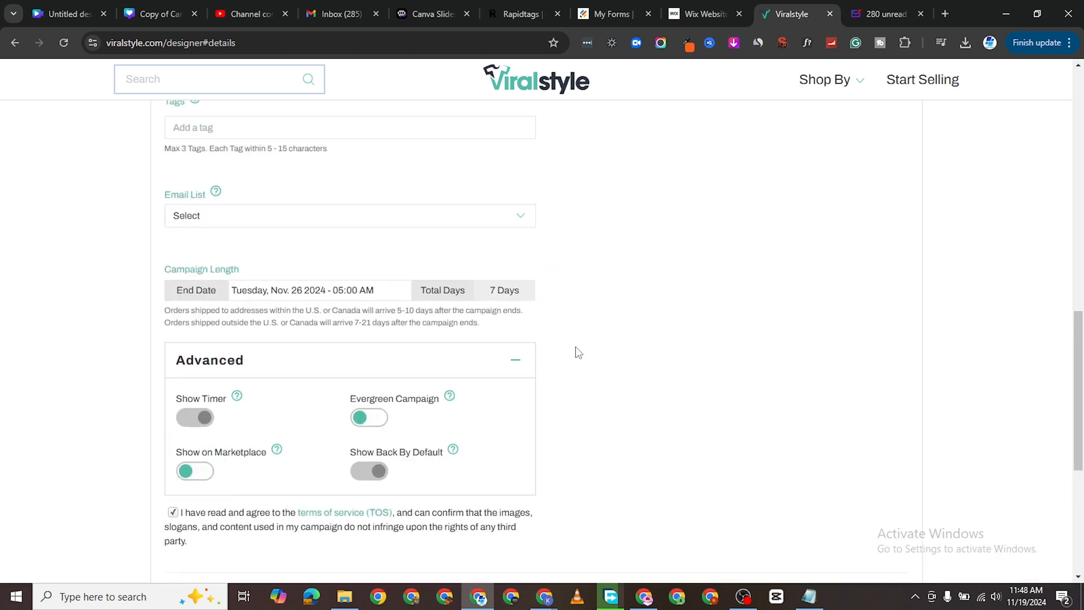
scroll(363, 450, up, 1)
scroll(286, 461, down, 1)
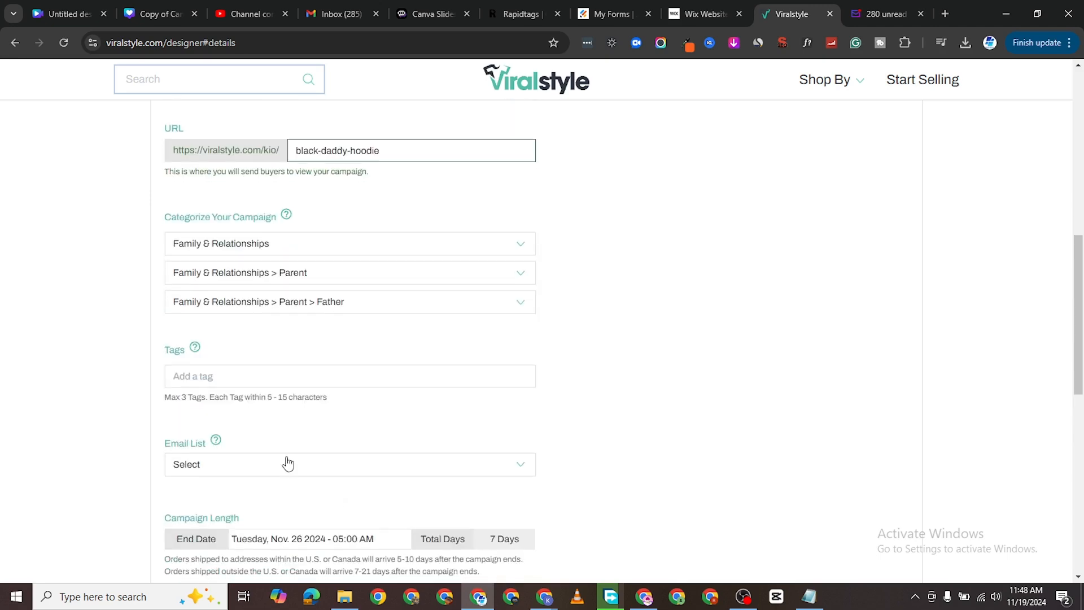
scroll(324, 407, up, 7)
scroll(480, 354, up, 3)
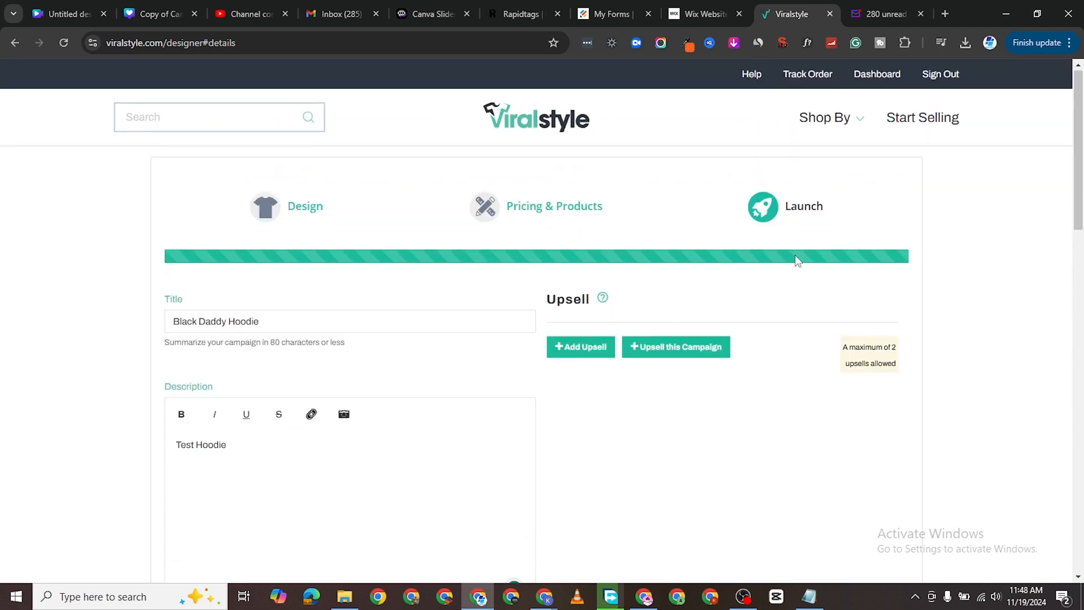
click(596, 352)
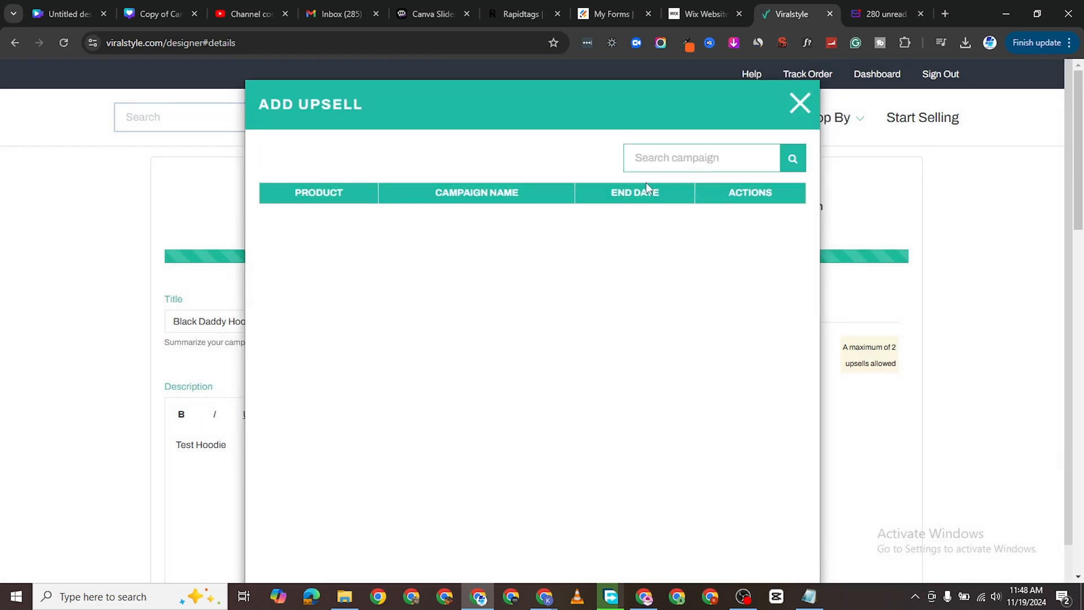
click(799, 104)
scroll(648, 377, down, 6)
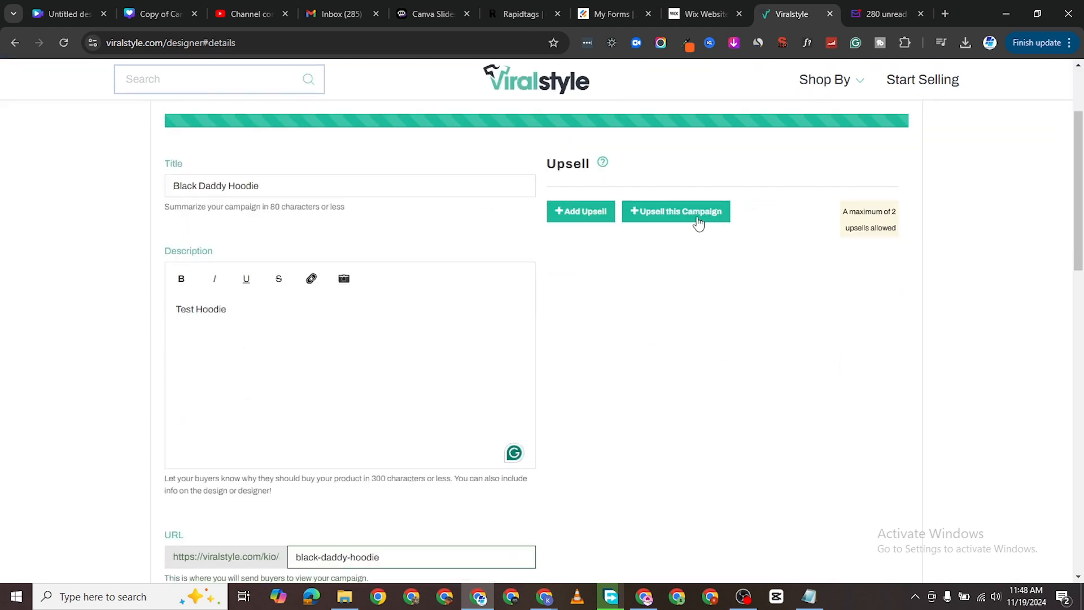
scroll(674, 387, down, 12)
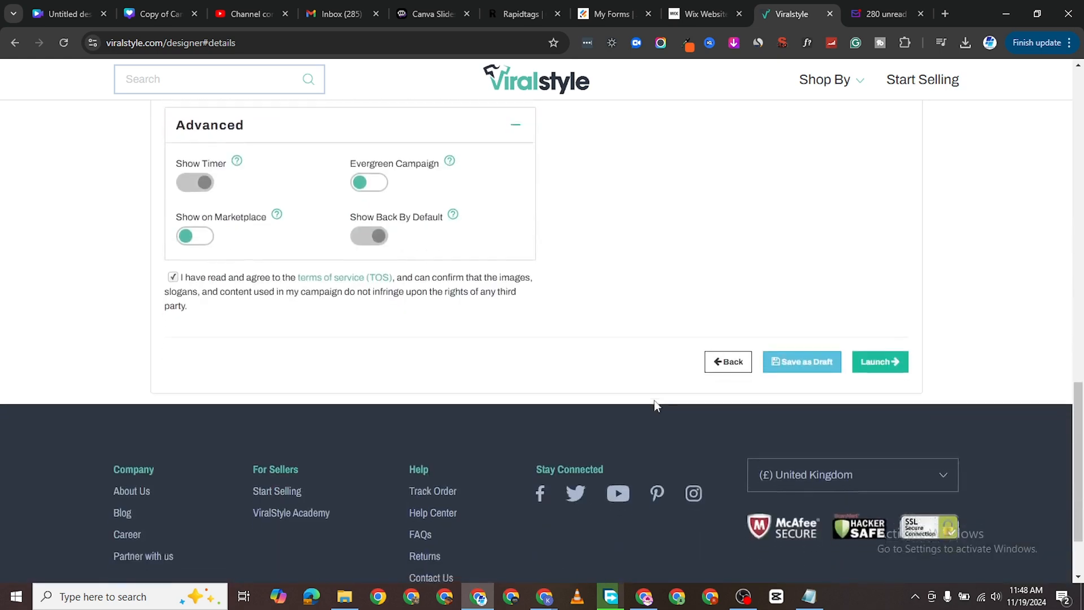
Launch the campaign, resend the validation welcome email, and check the inbox.
click(873, 269)
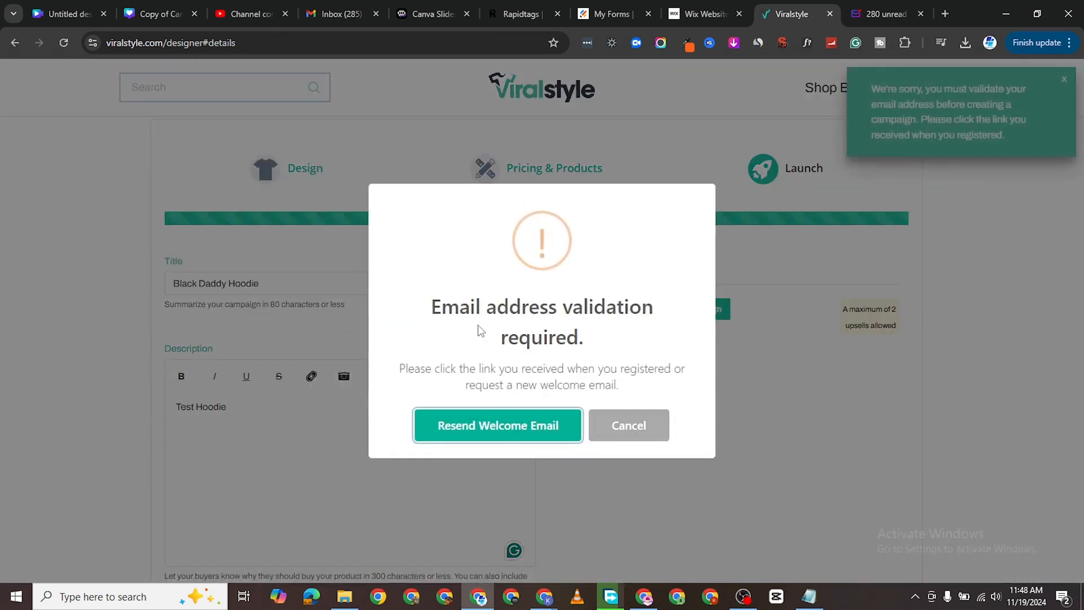
click(510, 428)
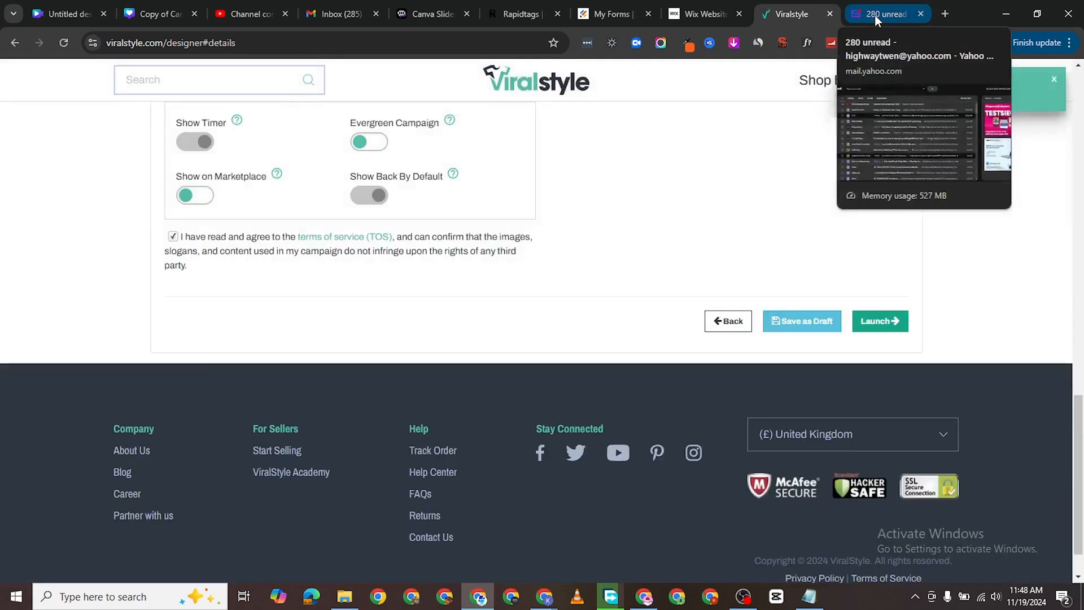
click(875, 14)
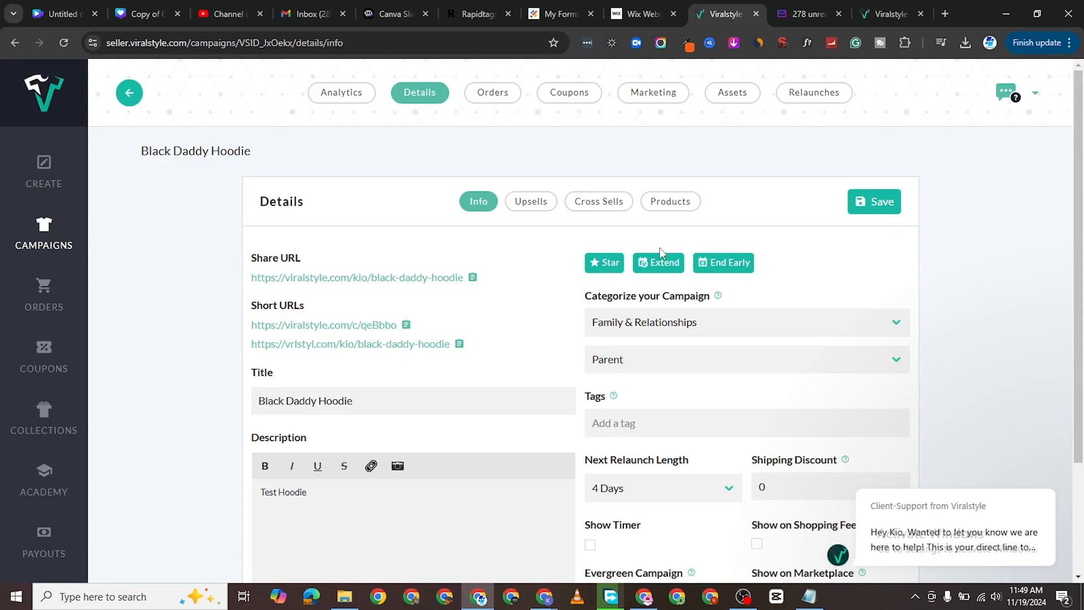
Open the campaign's Share URL in a new tab and view the £31.59 Black Daddy Hoodie storefront.
scroll(520, 302, down, 1)
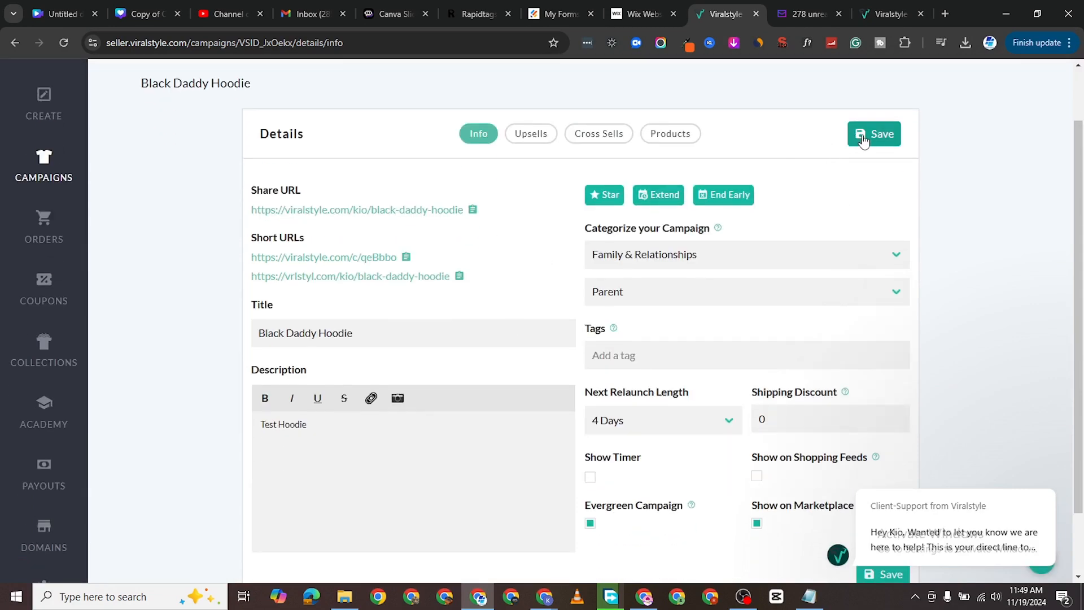
right_click(333, 214)
click(361, 226)
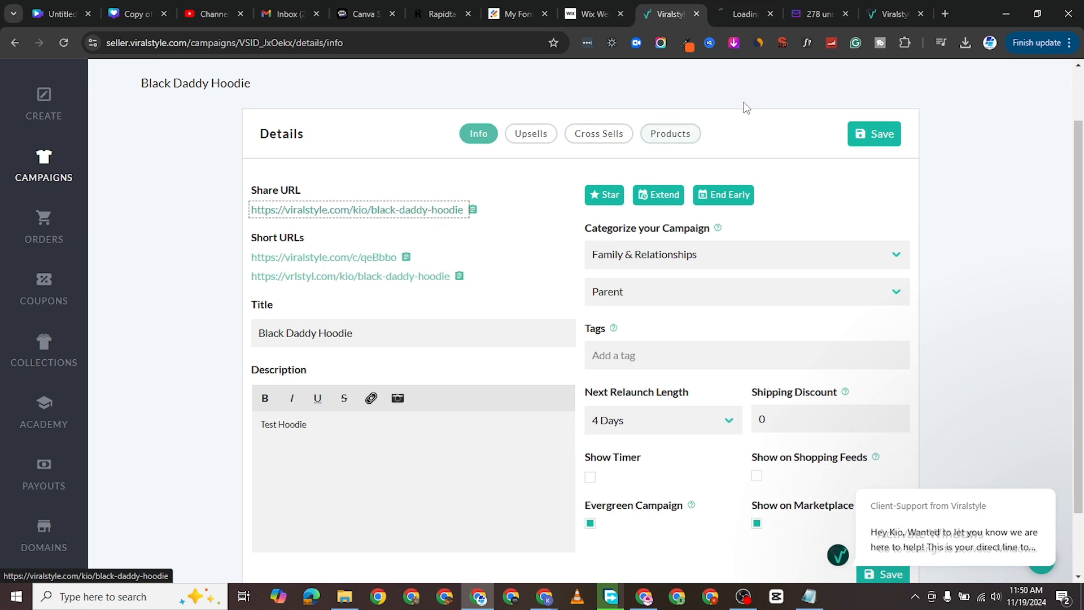
click(745, 14)
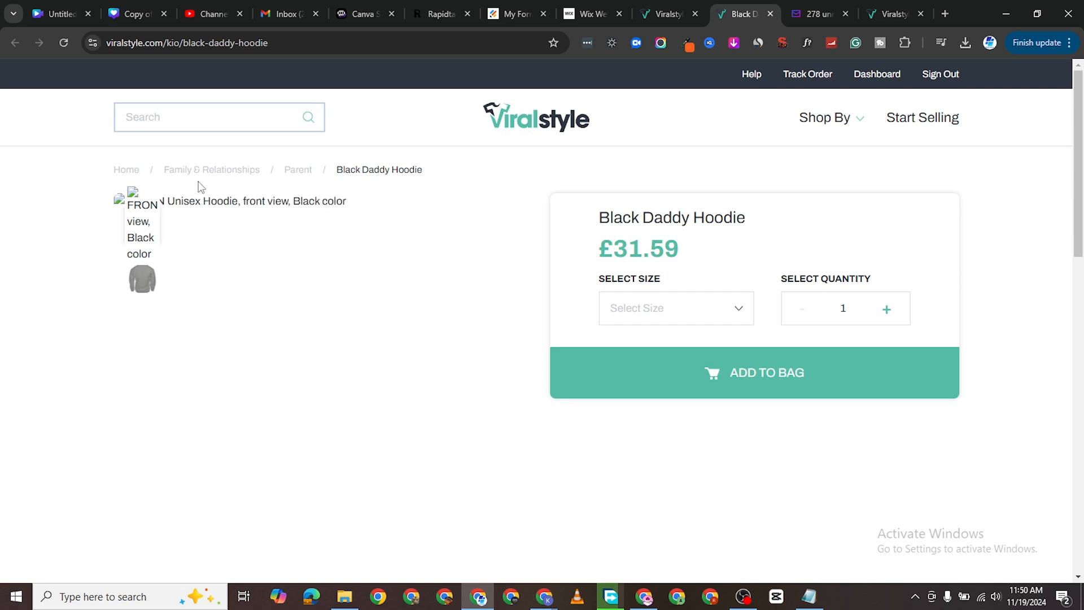
Reload the hoodie product page, scroll to check the design image, then go back to the seller Details tab.
scroll(508, 382, down, 4)
scroll(356, 330, up, 4)
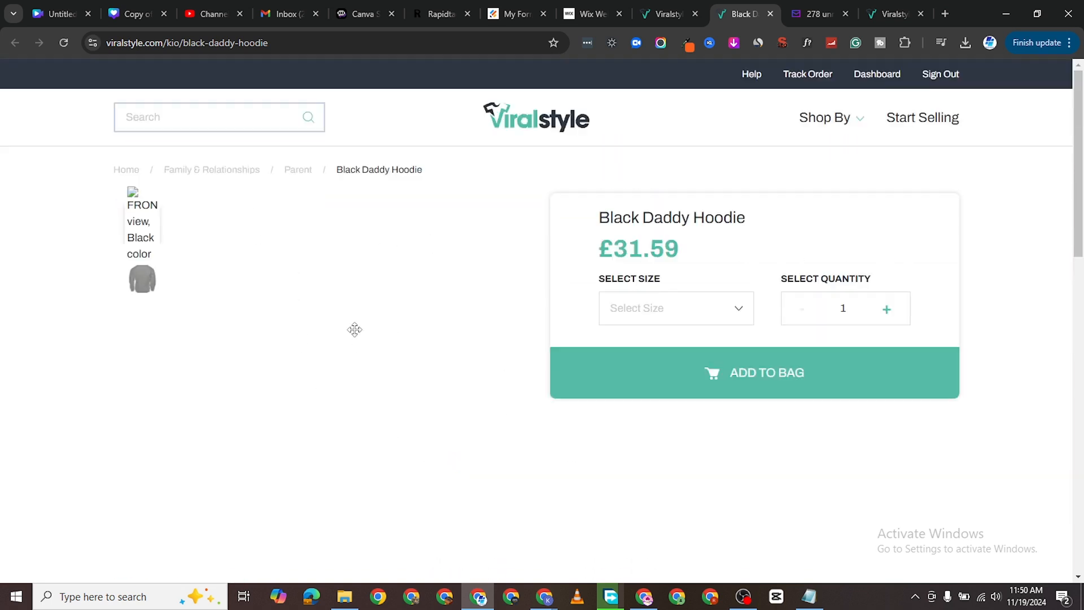
click(64, 43)
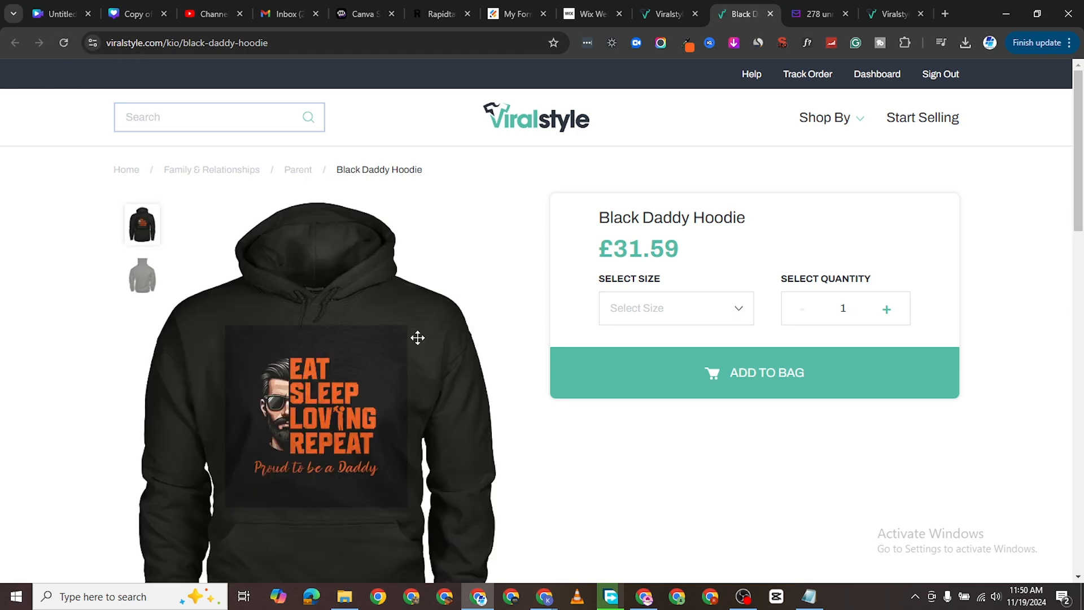
scroll(419, 339, down, 3)
scroll(387, 407, down, 2)
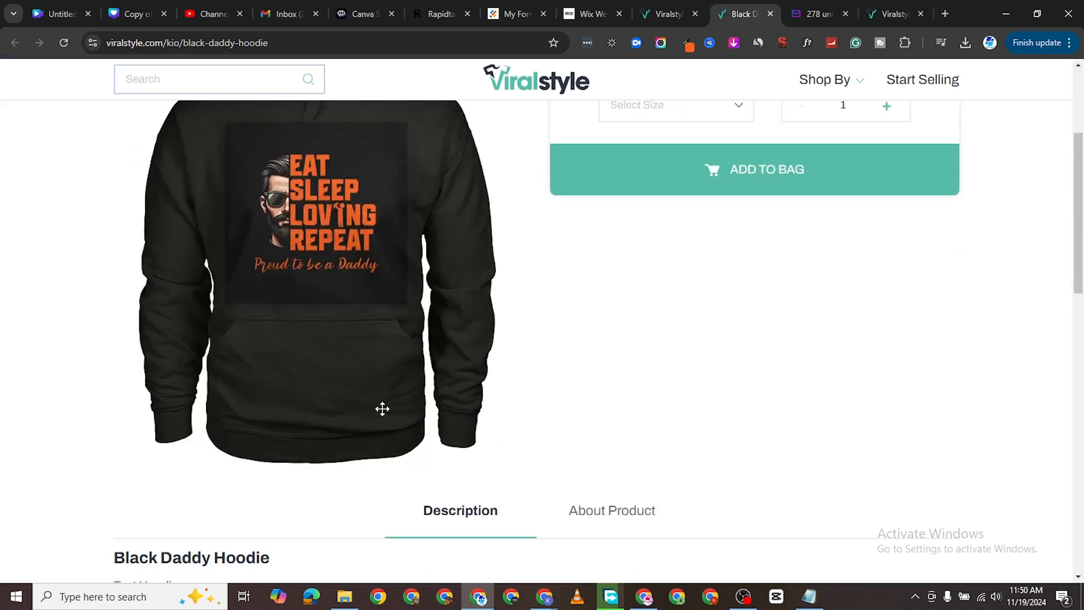
scroll(390, 364, up, 5)
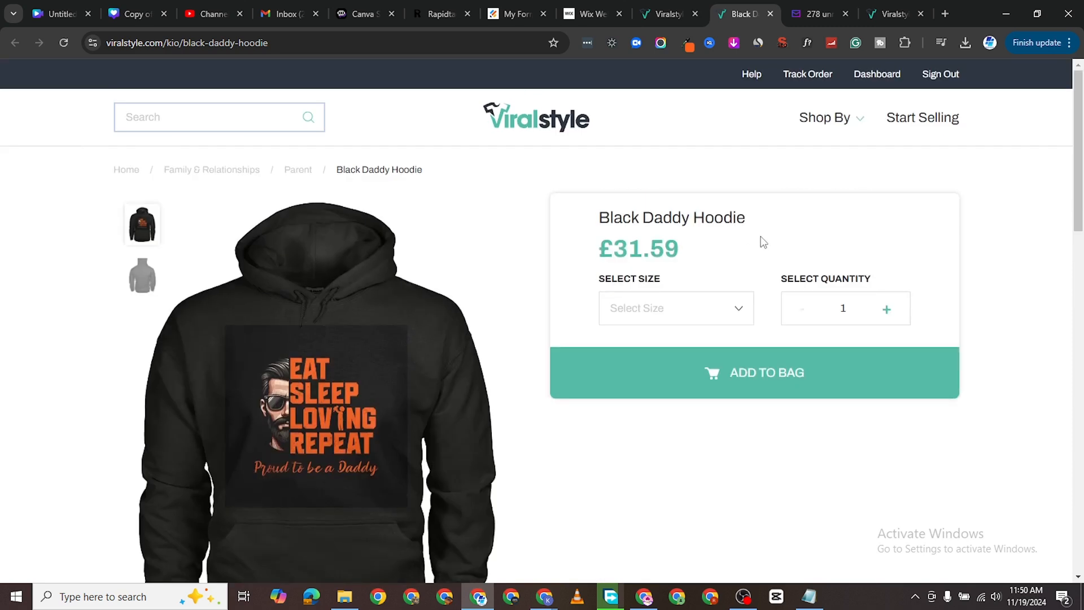
click(671, 14)
Scroll to the top of the campaign Details page, then return to the Eat Sleep Loving Repeat storefront tab.
scroll(501, 181, up, 1)
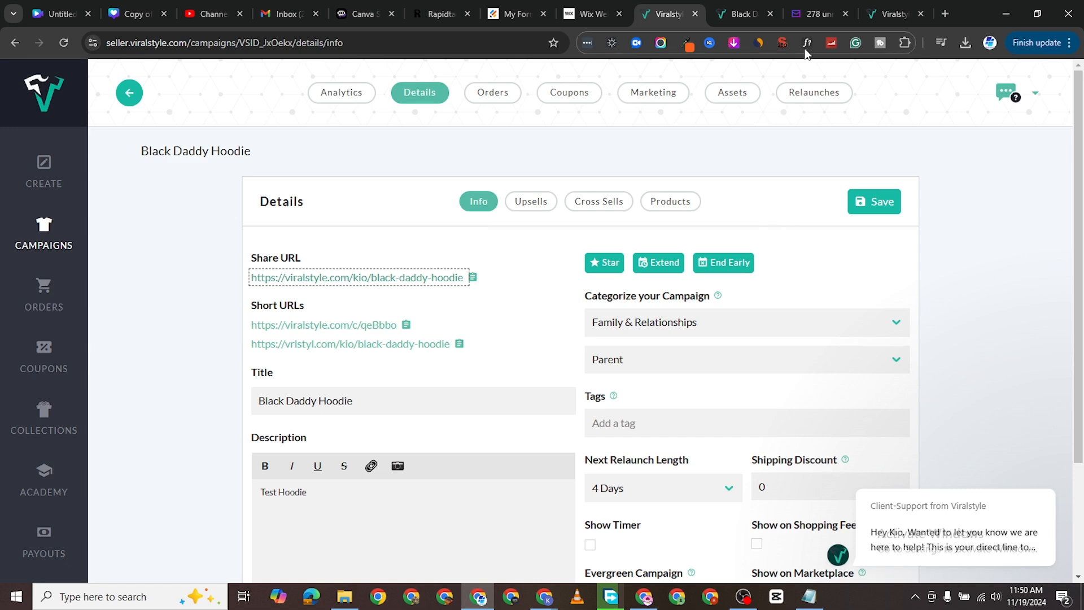
mouse_move(751, 16)
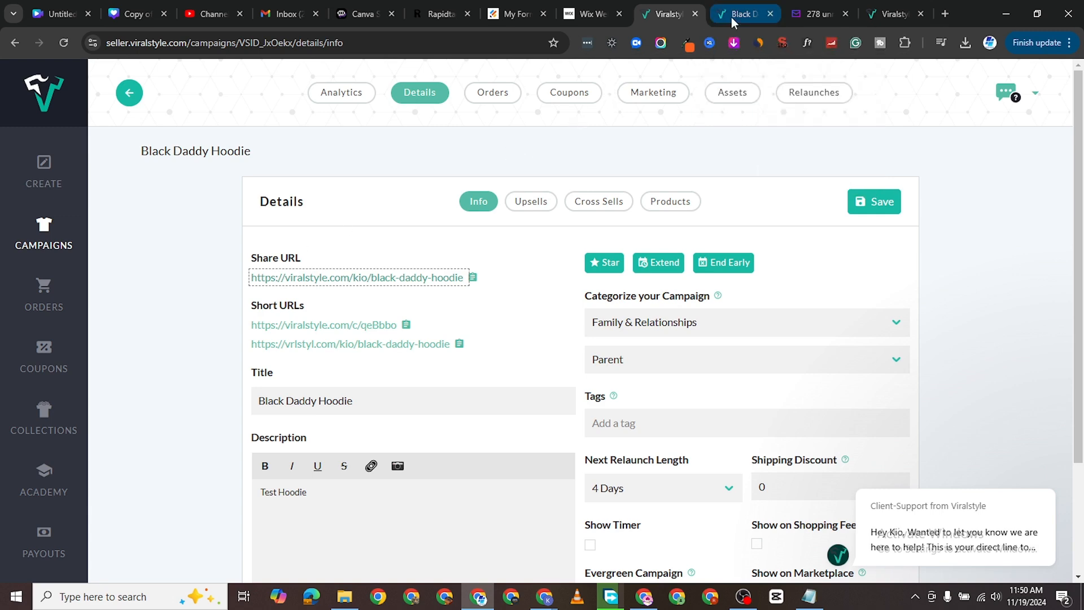
click(731, 17)
scroll(565, 341, down, 3)
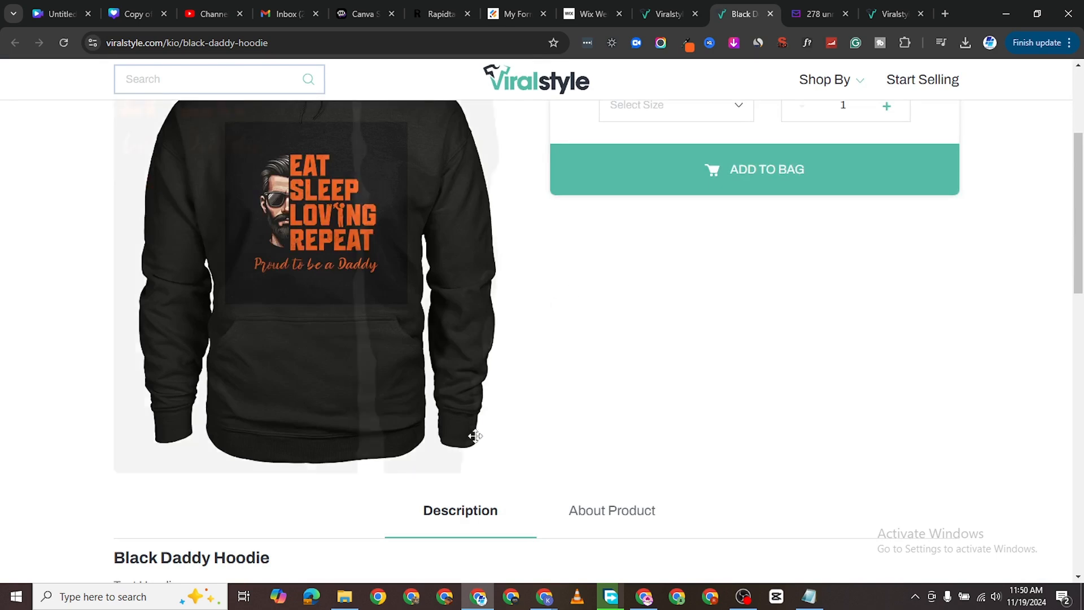
scroll(400, 380, up, 3)
scroll(510, 294, down, 10)
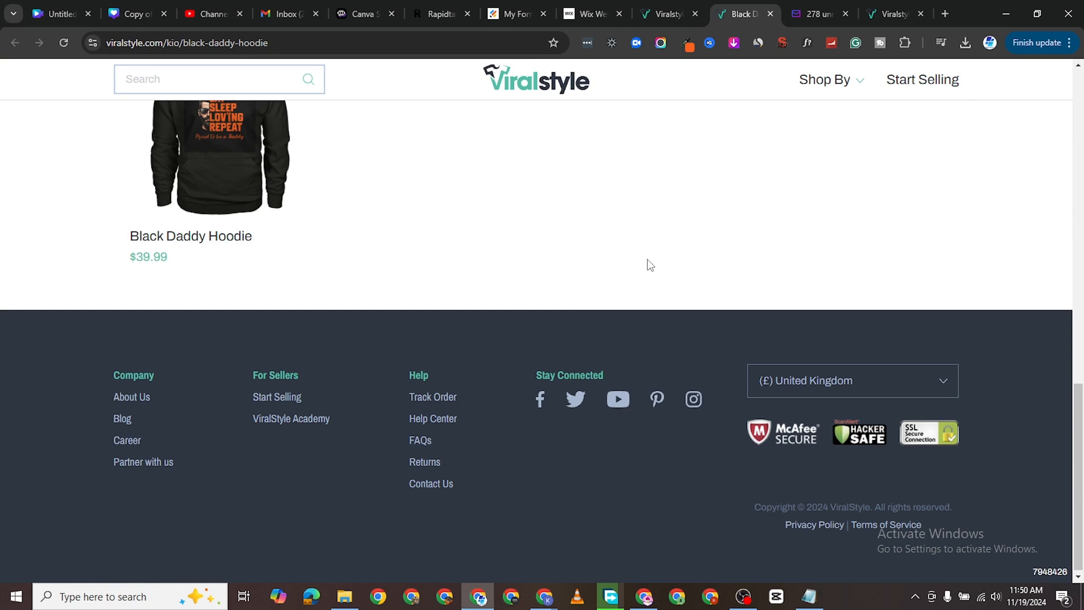
scroll(650, 265, up, 12)
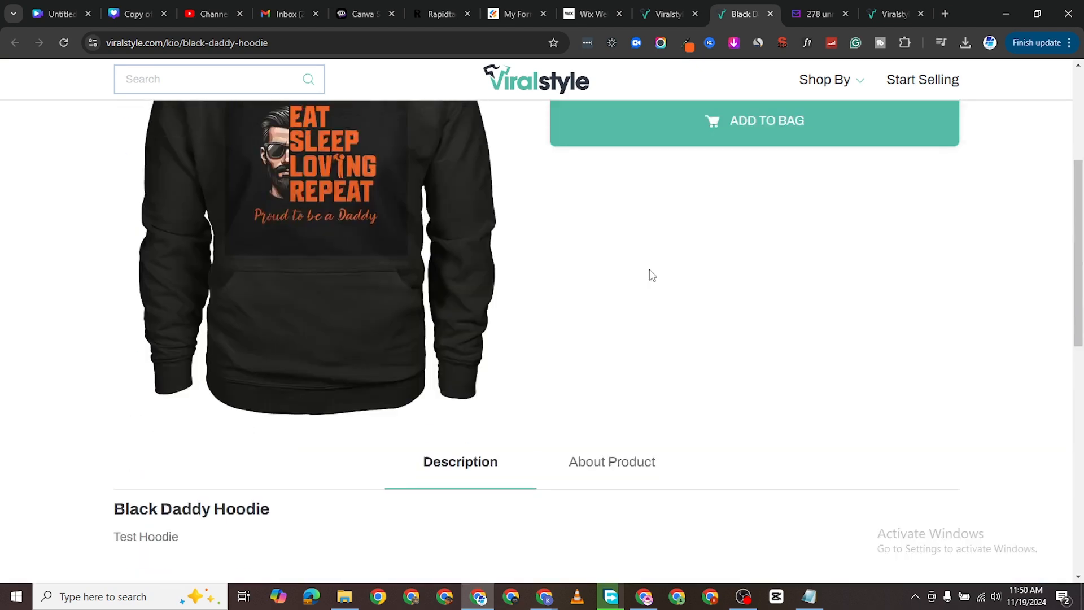